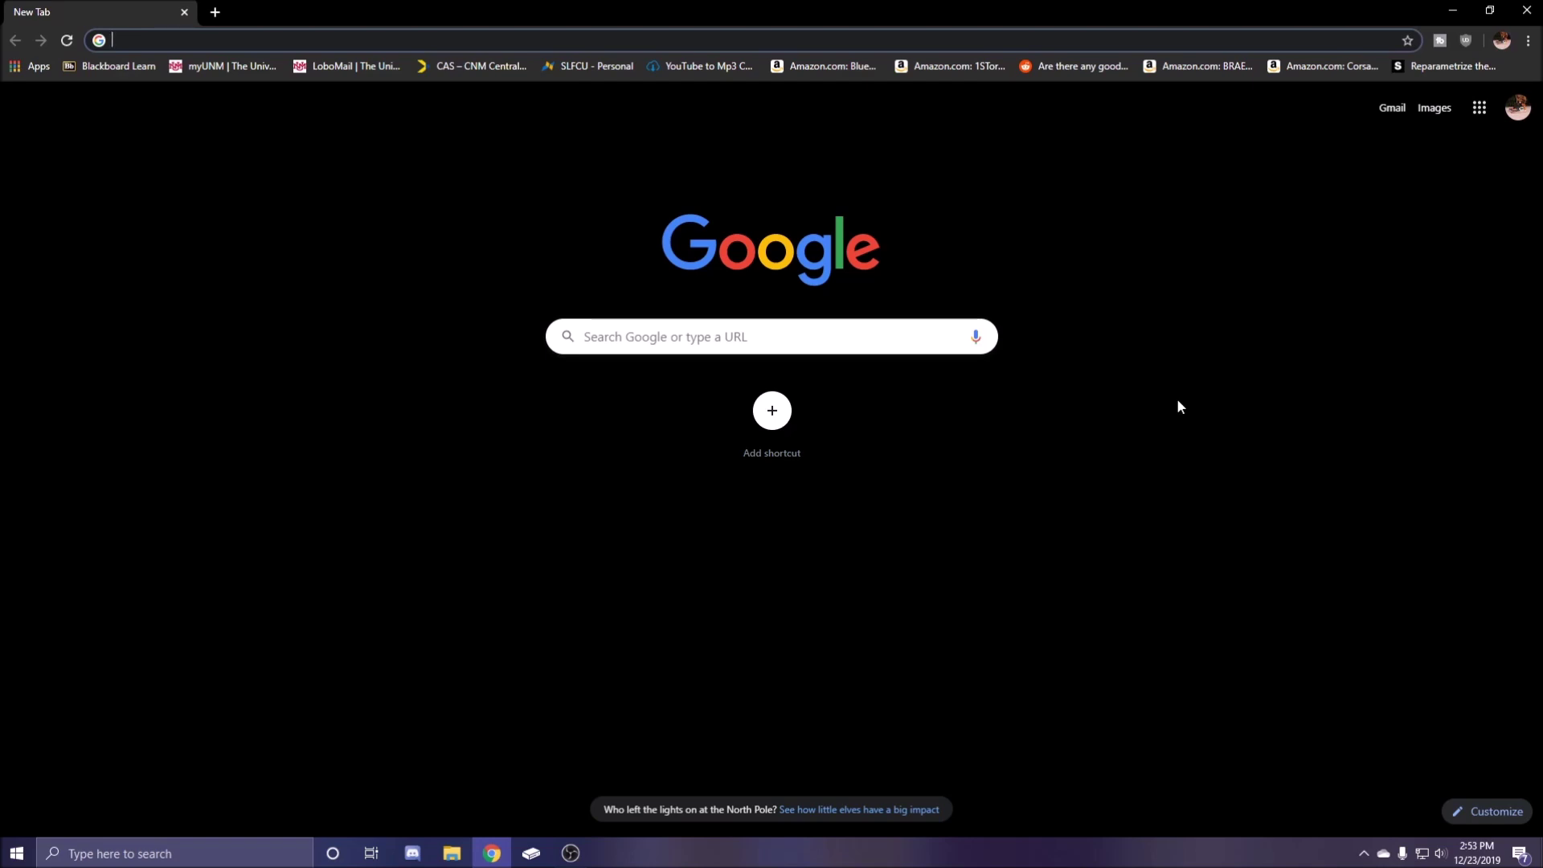
Step: Go to ebay.com and open the page for selling an item
{"action": "type", "text": "ebay.co"}
{"action": "key", "text": "Return"}
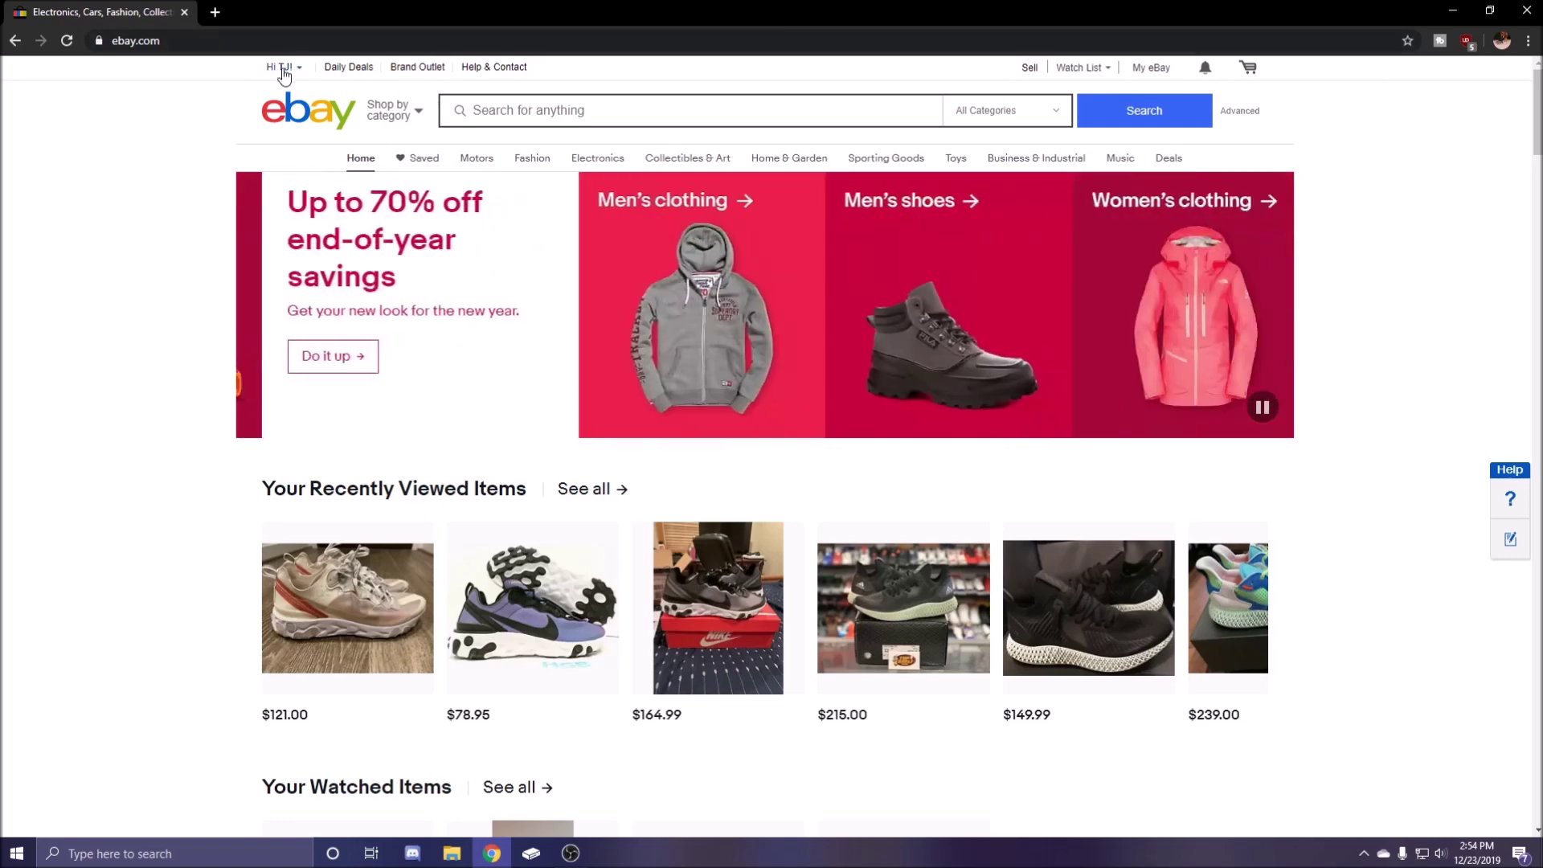
{"action": "mouse_move", "coordinate": [287, 74]}
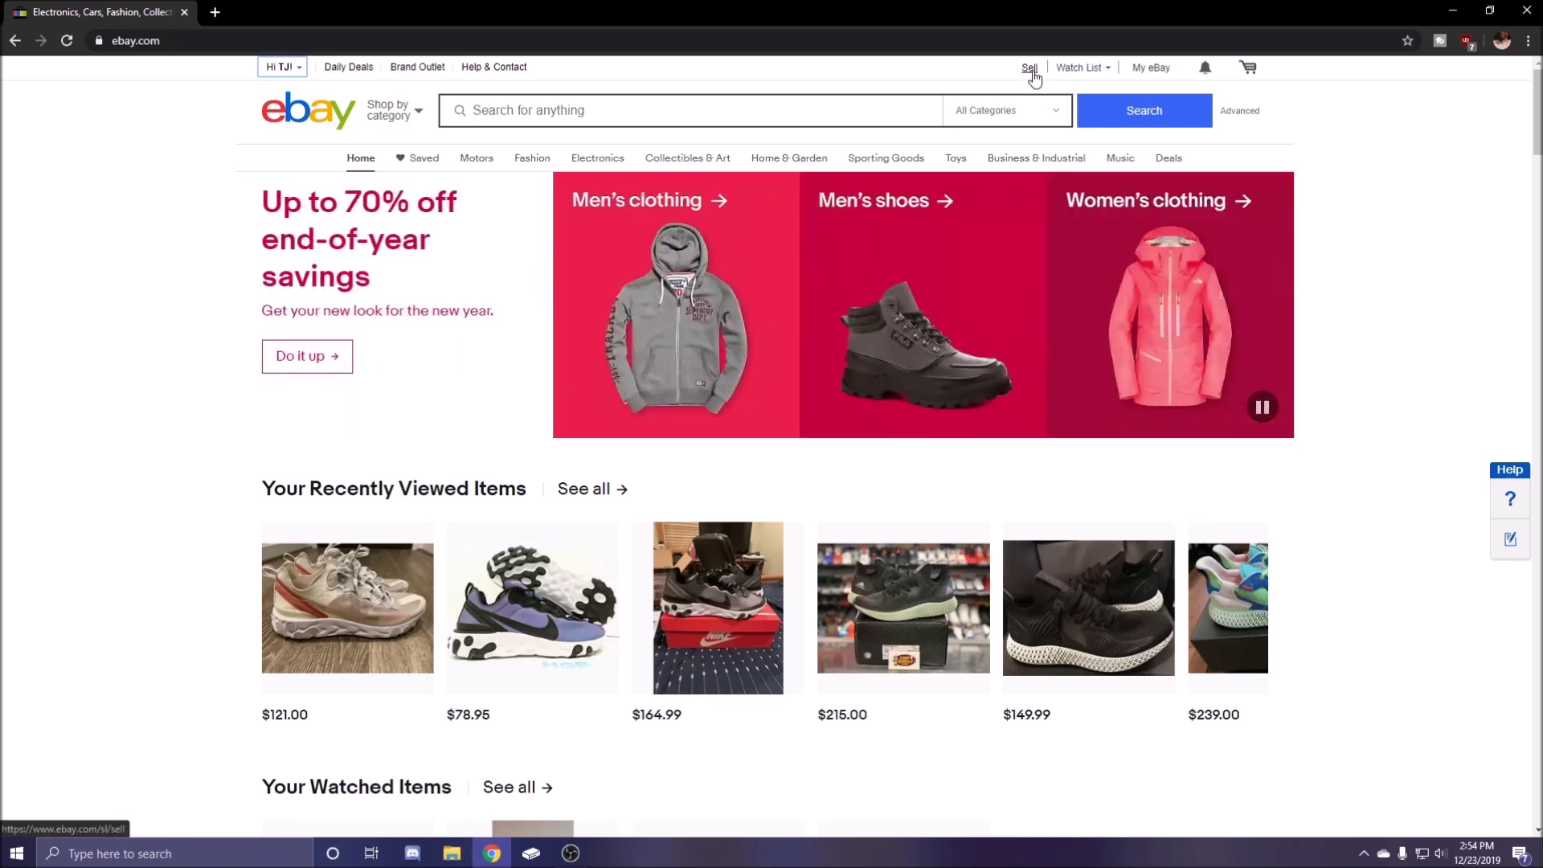
{"action": "left_click", "coordinate": [1030, 69]}
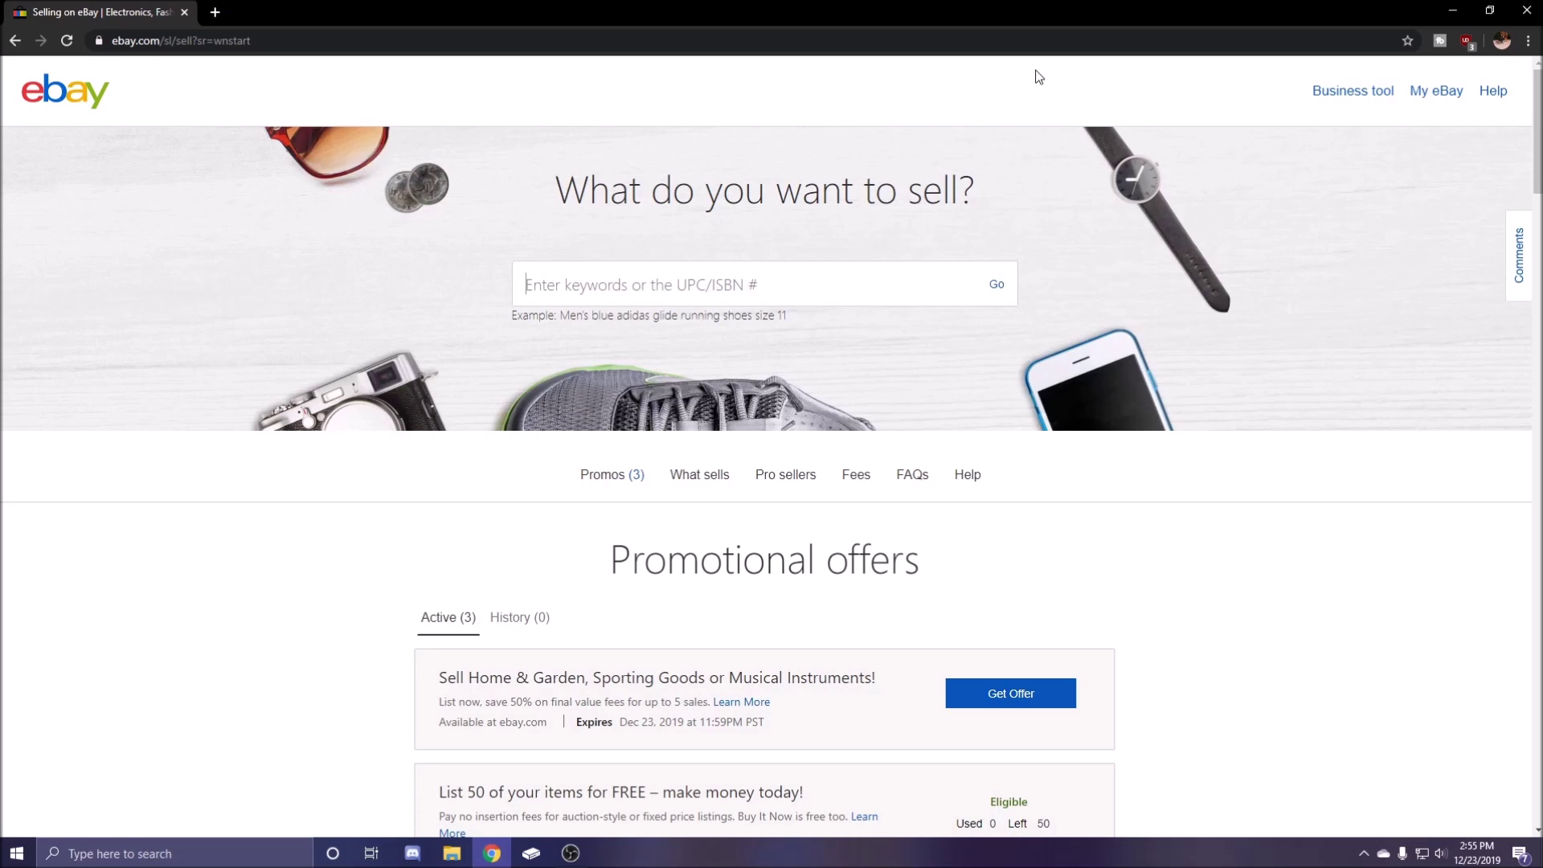
Step: Create a new listing for "air jordan 11 bred 2019" with the condition New with box
{"action": "type", "text": "air jor"}
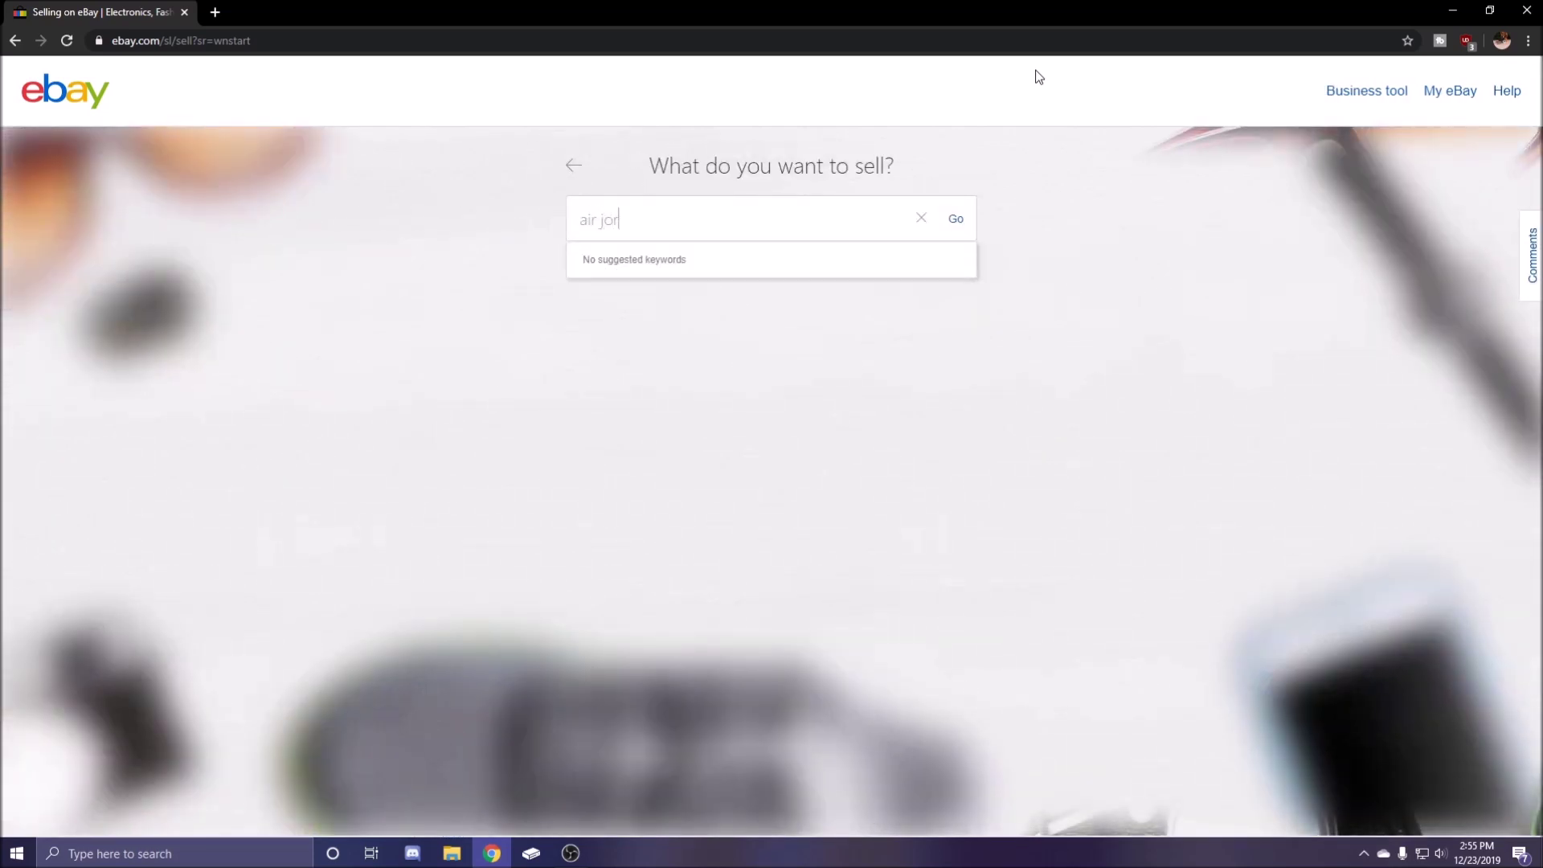
{"action": "type", "text": "dan 11 bred 2019"}
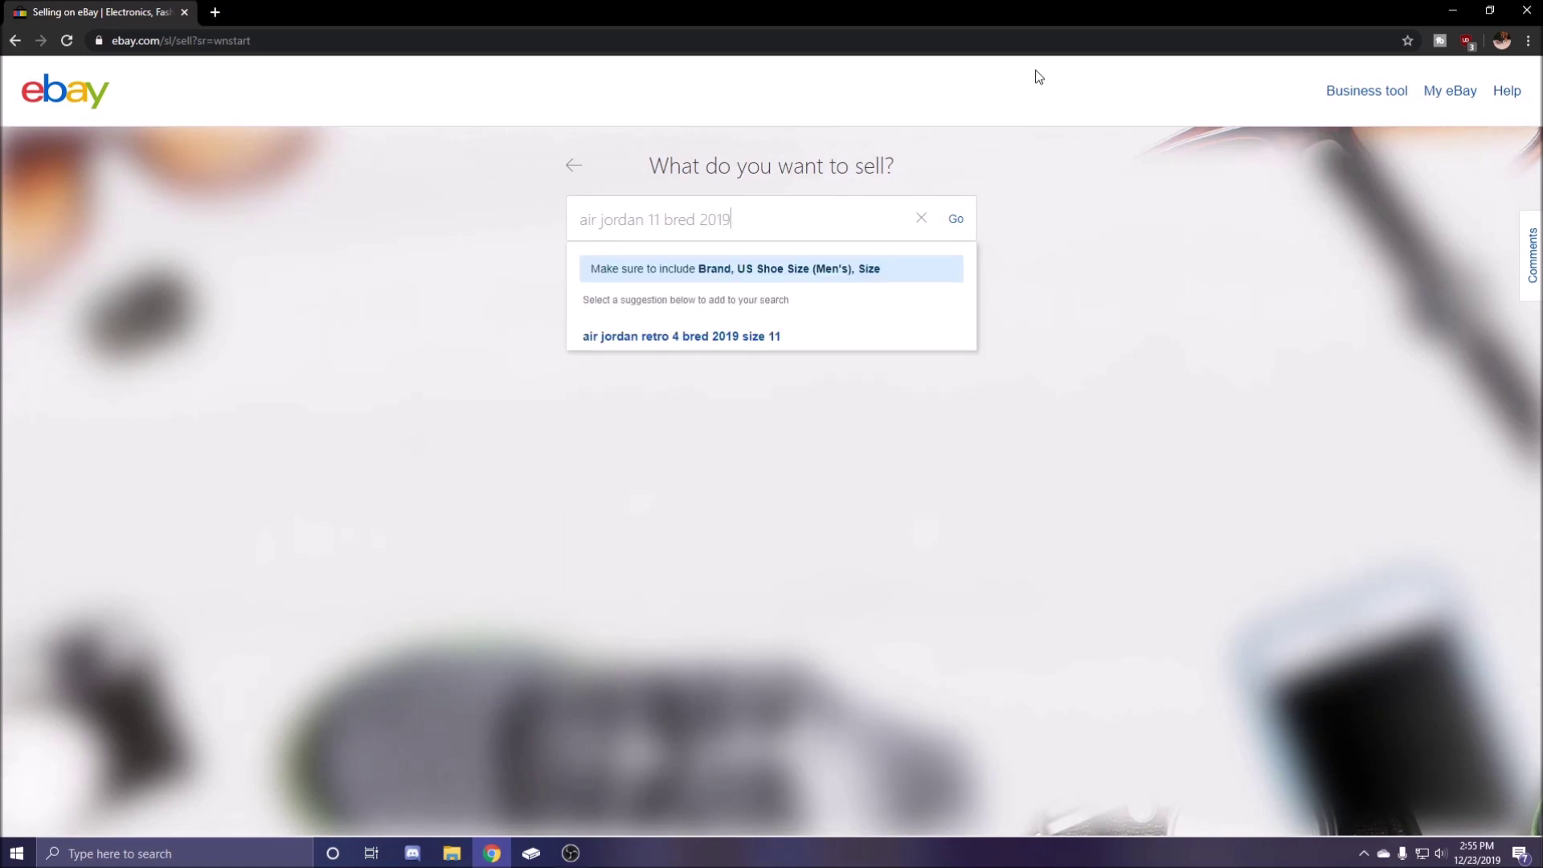
{"action": "key", "text": "Return"}
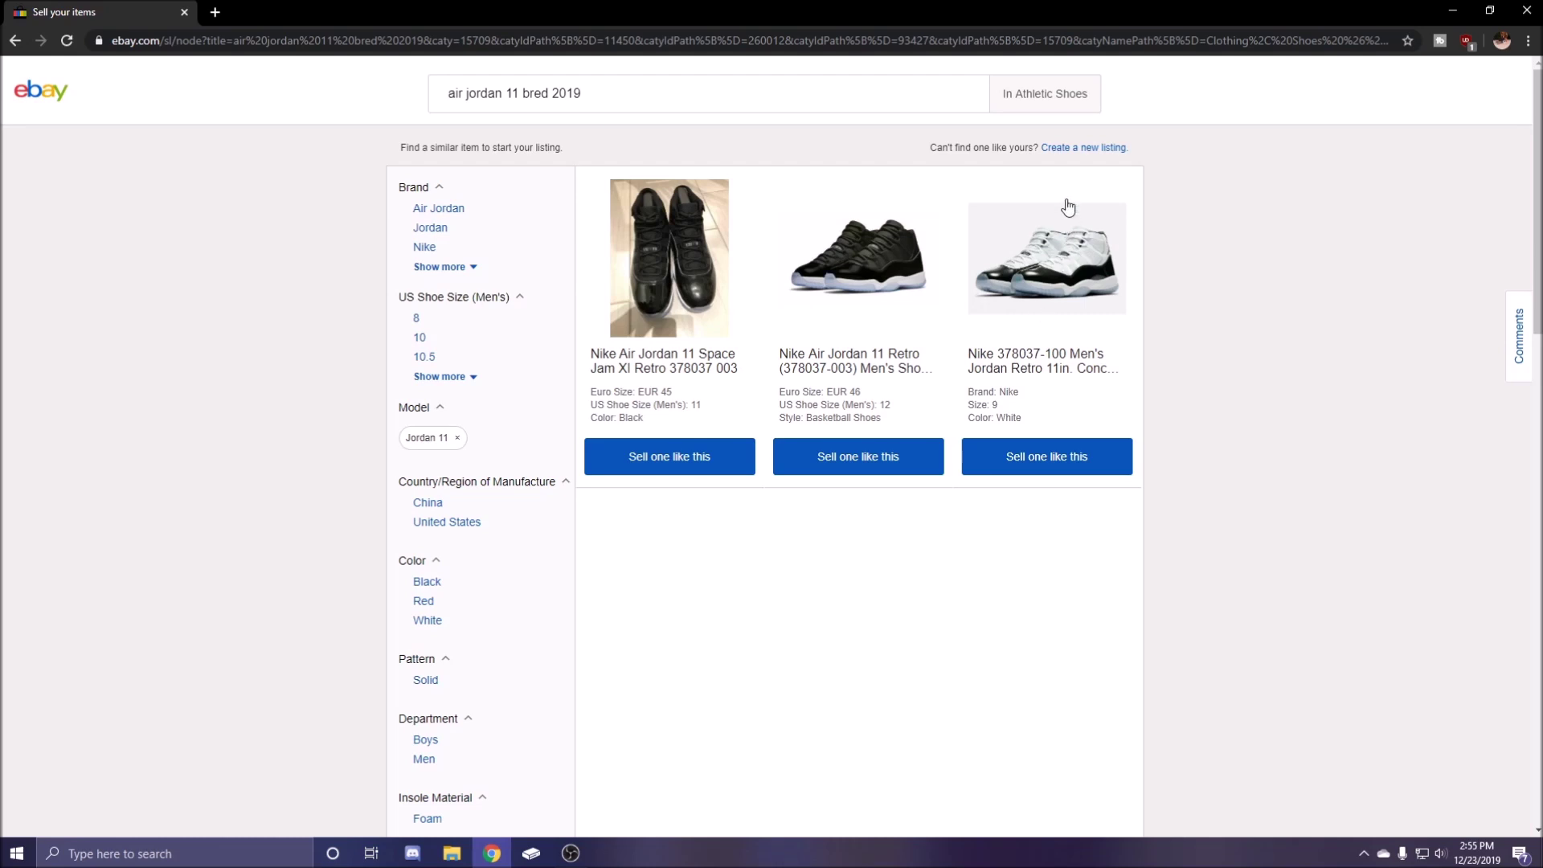
{"action": "left_click", "coordinate": [1075, 150]}
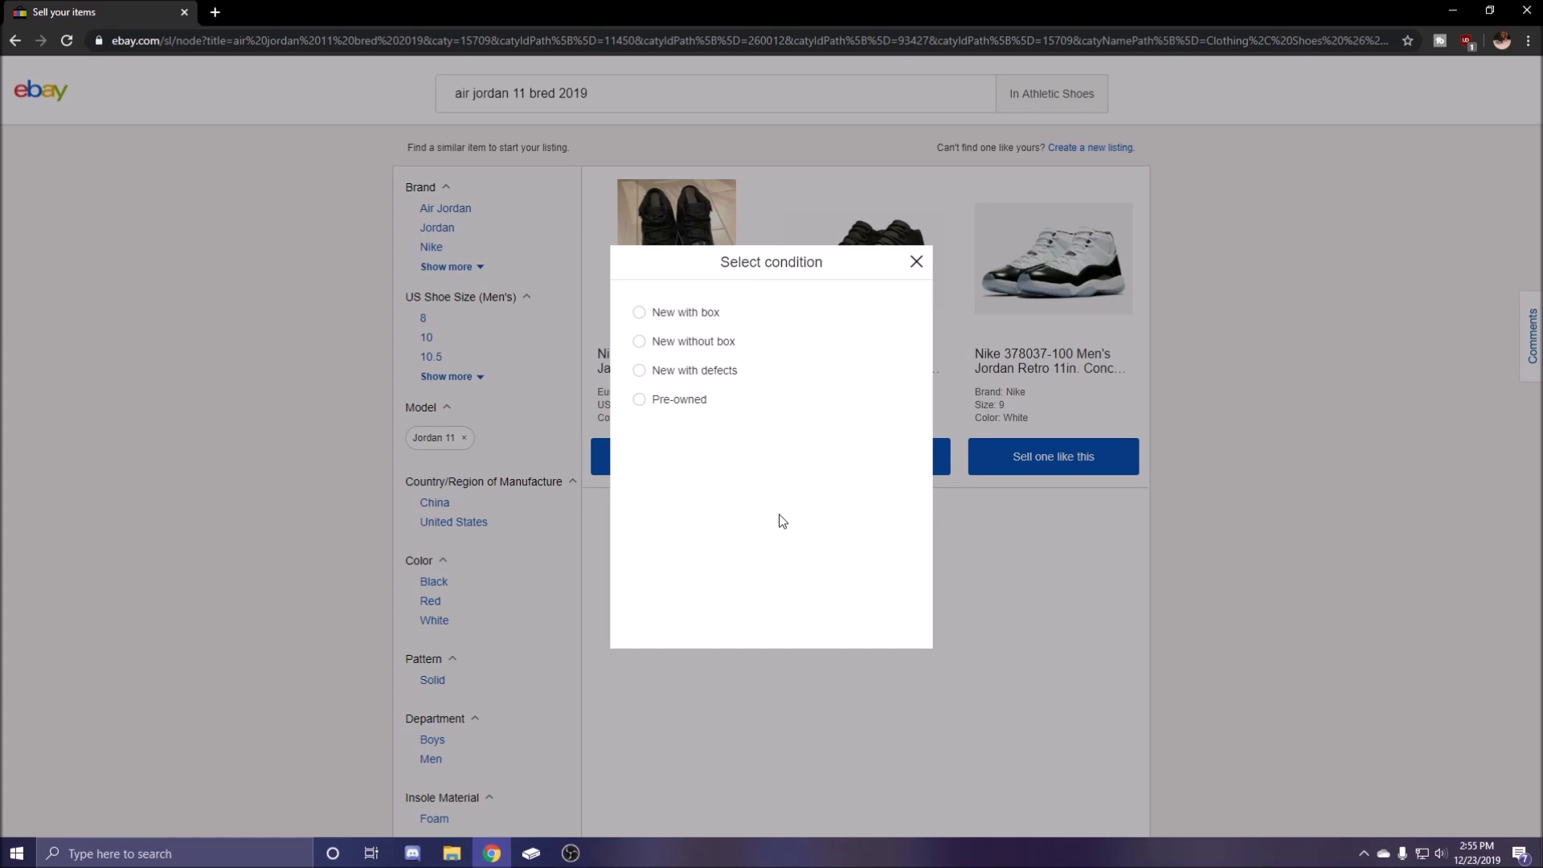
{"action": "left_click", "coordinate": [638, 312]}
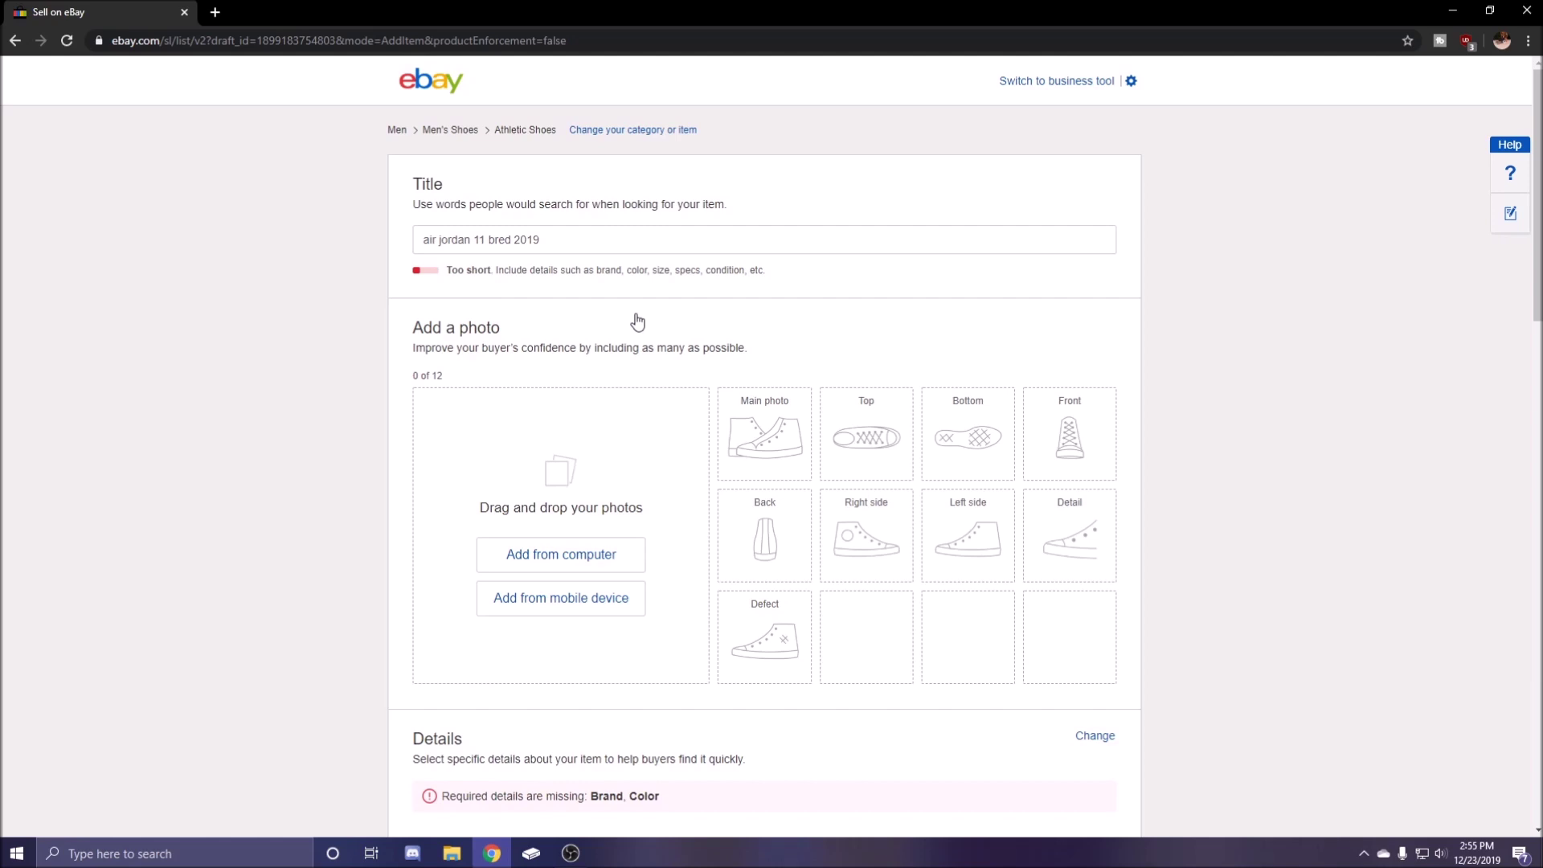
Step: Replace the listing title with Air Jordan 11 "Bred" 2019 Size 12 Brand New
{"action": "scroll", "coordinate": [638, 647], "scroll_direction": "down", "scroll_amount": 7}
{"action": "scroll", "coordinate": [591, 731], "scroll_direction": "down", "scroll_amount": 5}
{"action": "scroll", "coordinate": [444, 413], "scroll_direction": "down", "scroll_amount": 2}
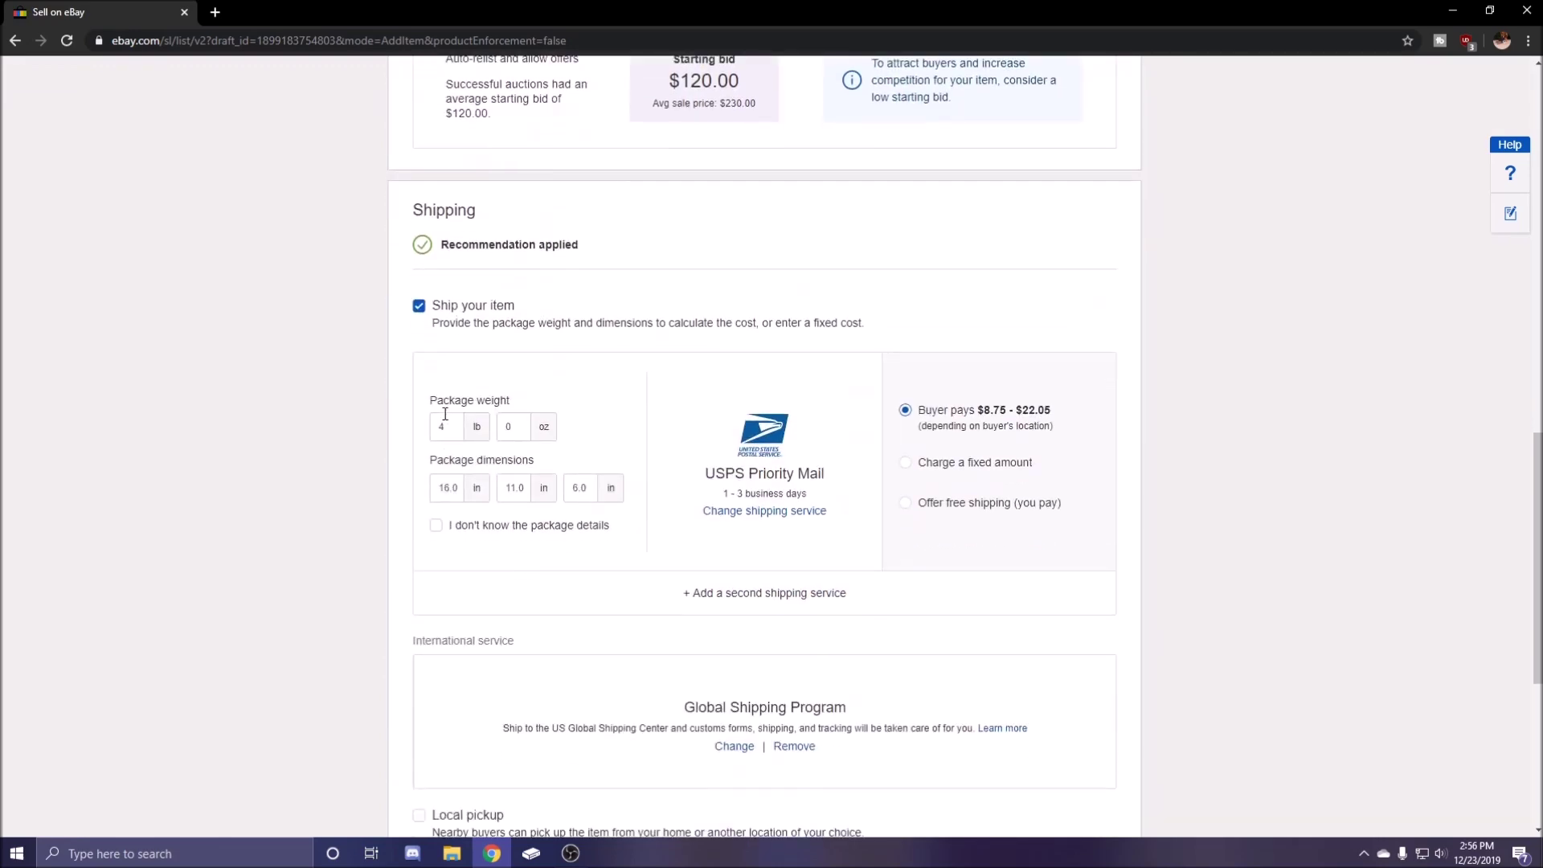
{"action": "scroll", "coordinate": [634, 633], "scroll_direction": "down", "scroll_amount": 4}
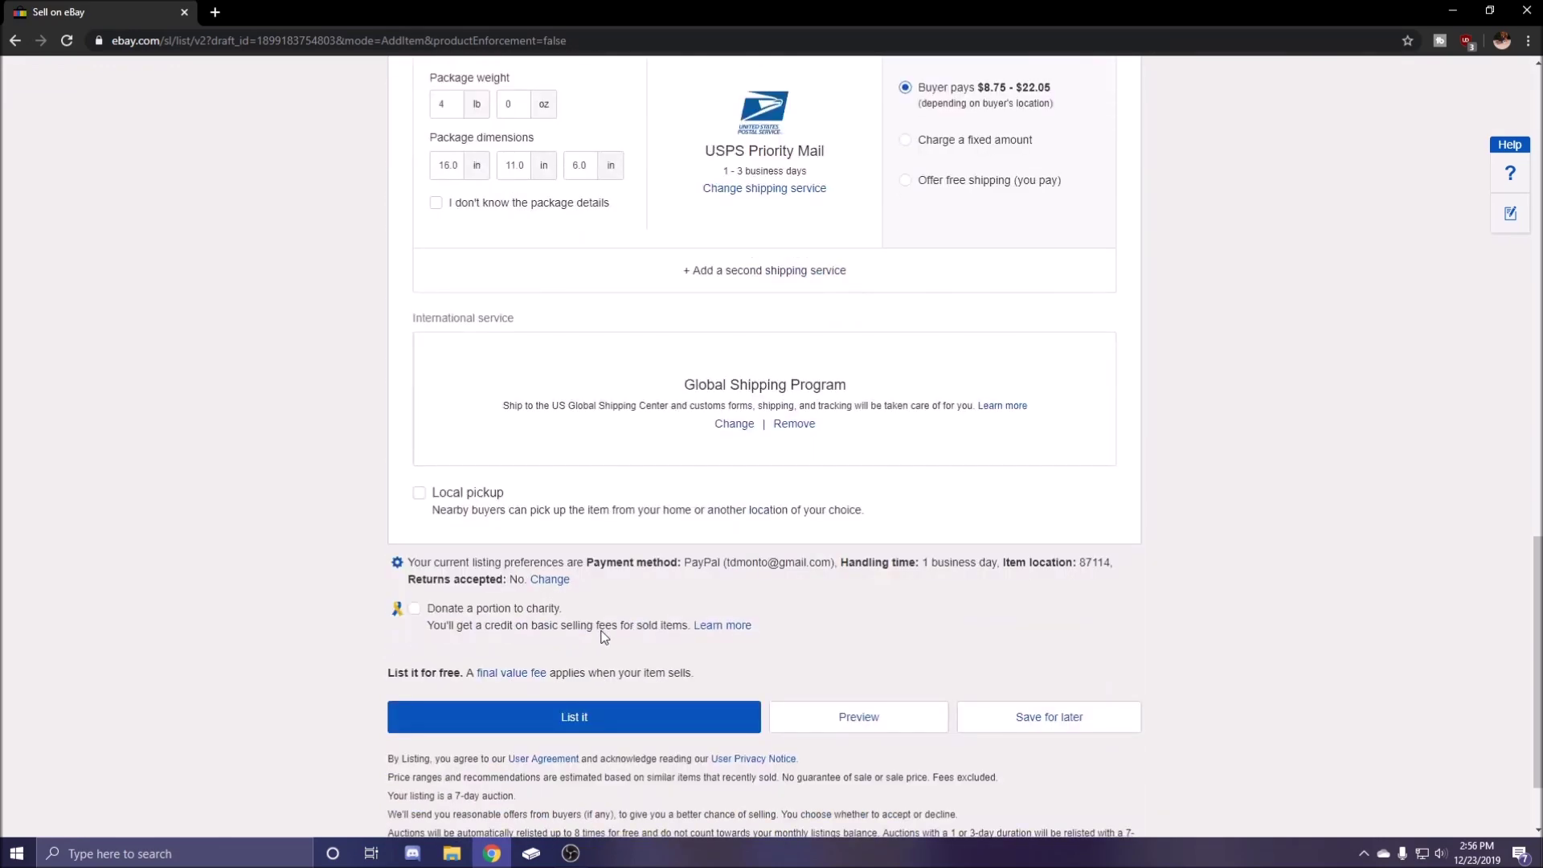
{"action": "scroll", "coordinate": [604, 634], "scroll_direction": "up", "scroll_amount": 20}
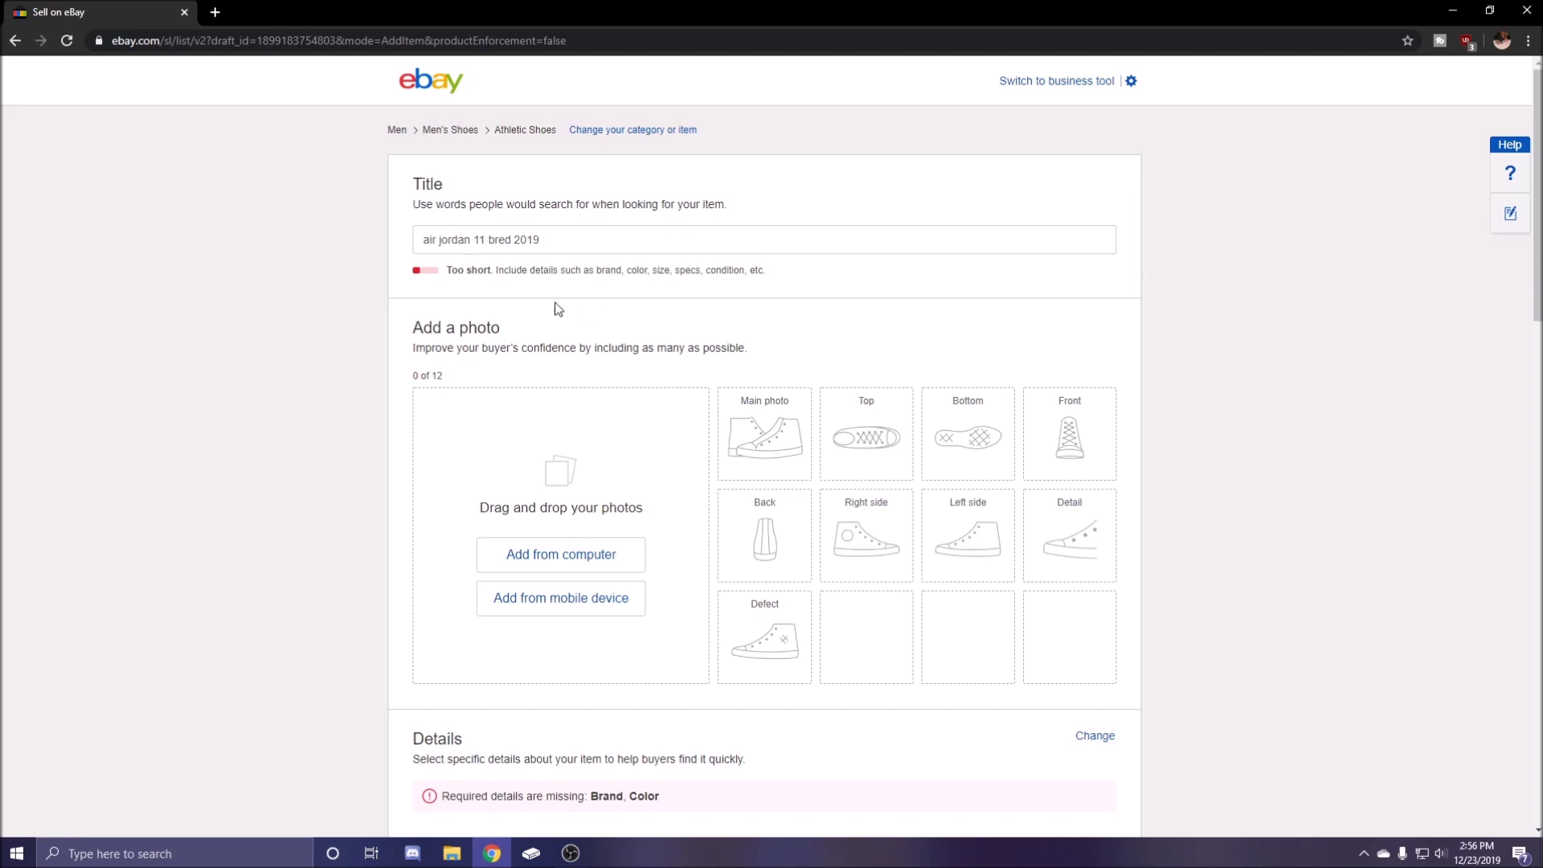
{"action": "left_click_drag", "start_coordinate": [561, 236], "coordinate": [427, 239]}
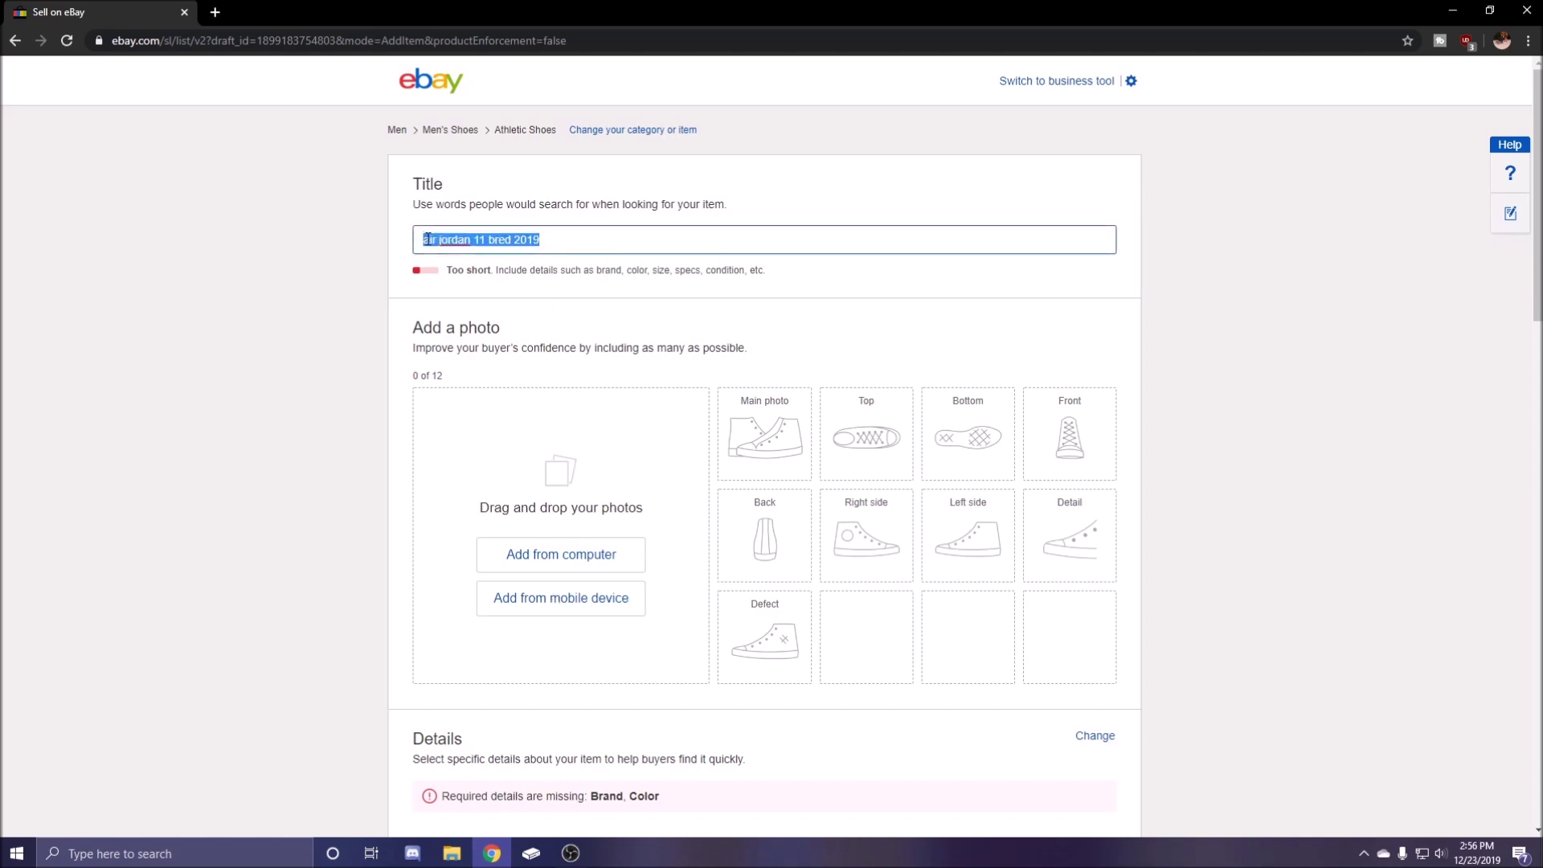
{"action": "key", "text": "BackSpace"}
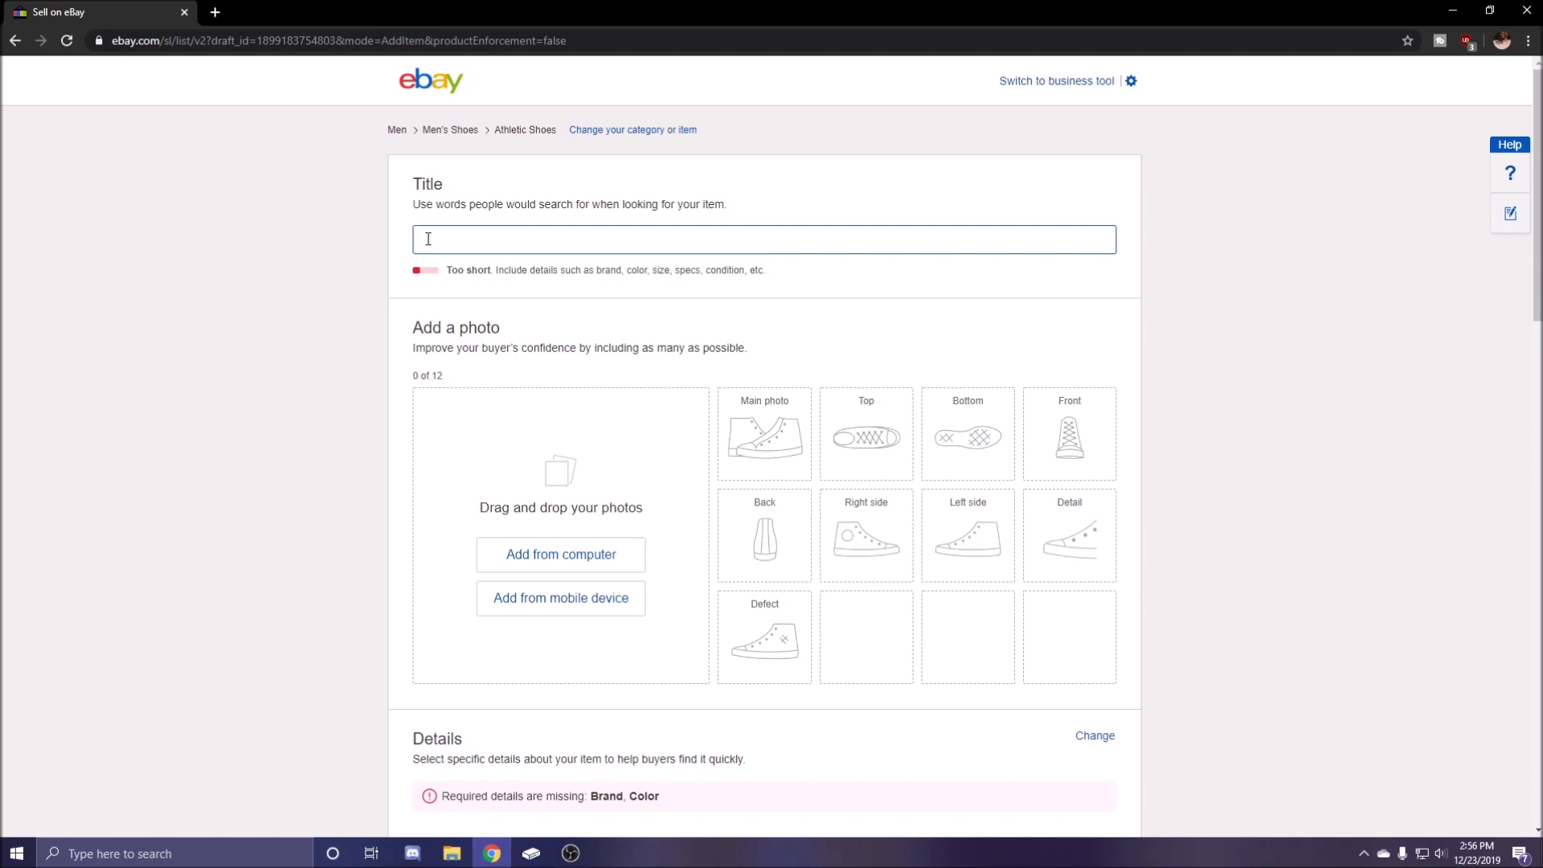
{"action": "type", "text": "Air Jordan 11 \"Bred\" 2019 Size 12"}
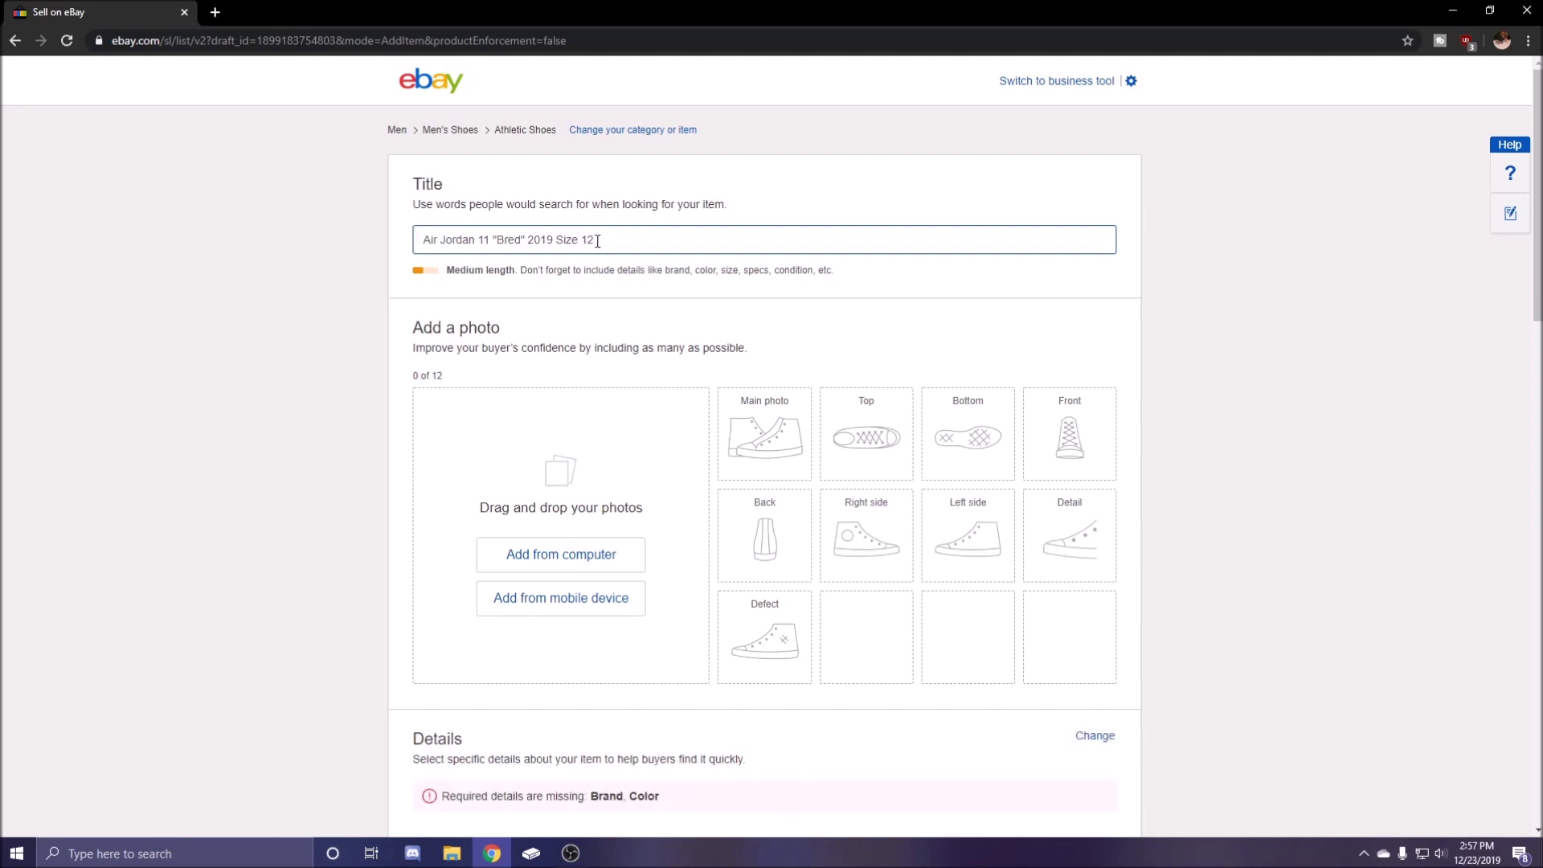
{"action": "left_click", "coordinate": [423, 239]}
{"action": "left_click", "coordinate": [602, 241]}
{"action": "type", "text": "la"}
{"action": "type", "text": "nd New"}
Step: Look at the option for adding photos from the computer, cancel the file selection and preview the listing's main photo
{"action": "scroll", "coordinate": [798, 310], "scroll_direction": "down", "scroll_amount": 2}
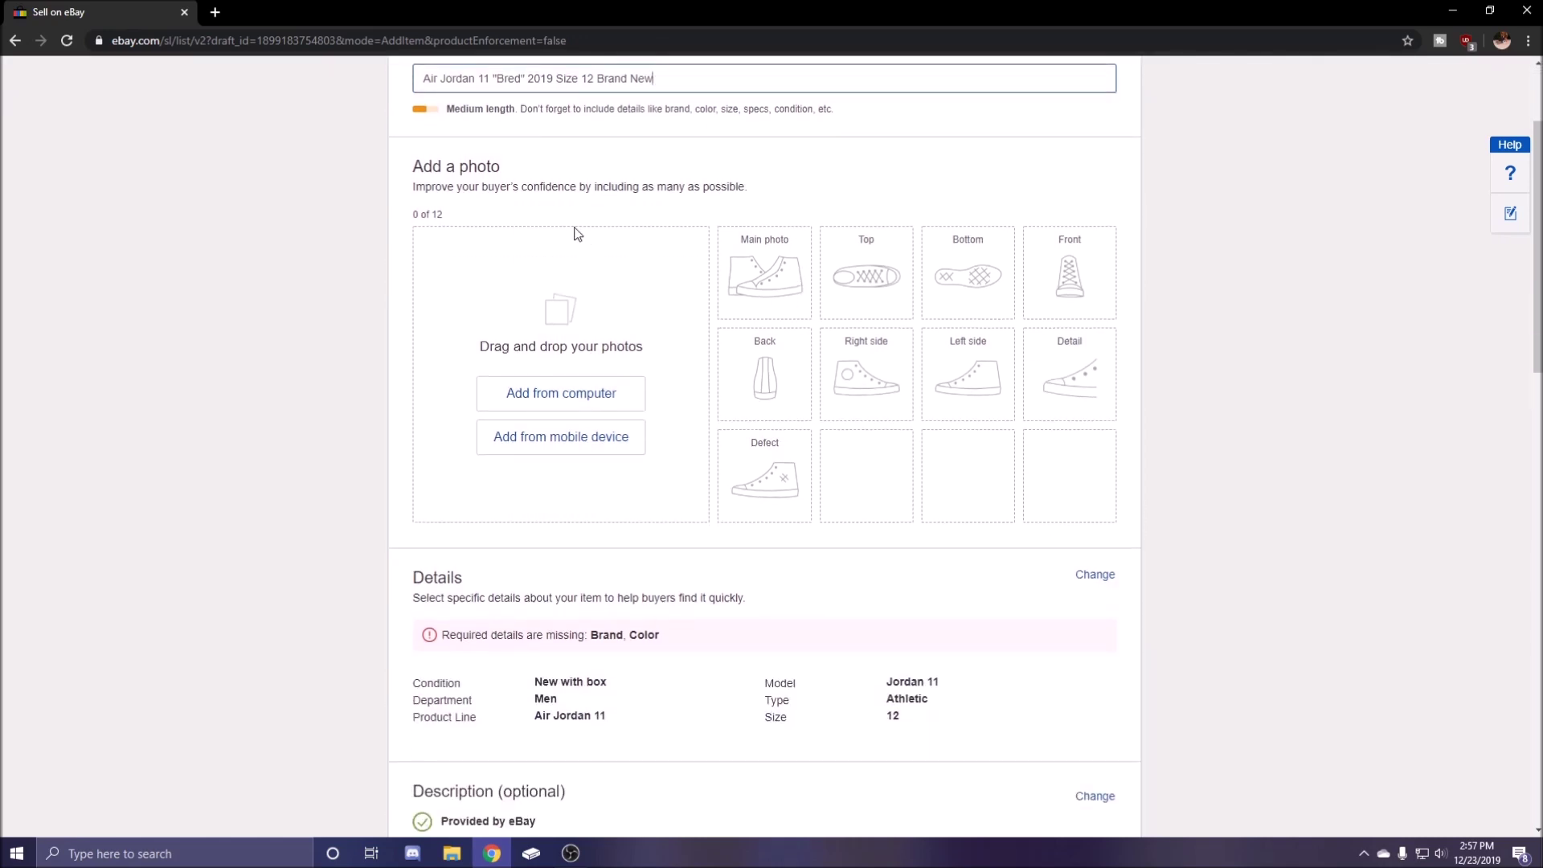
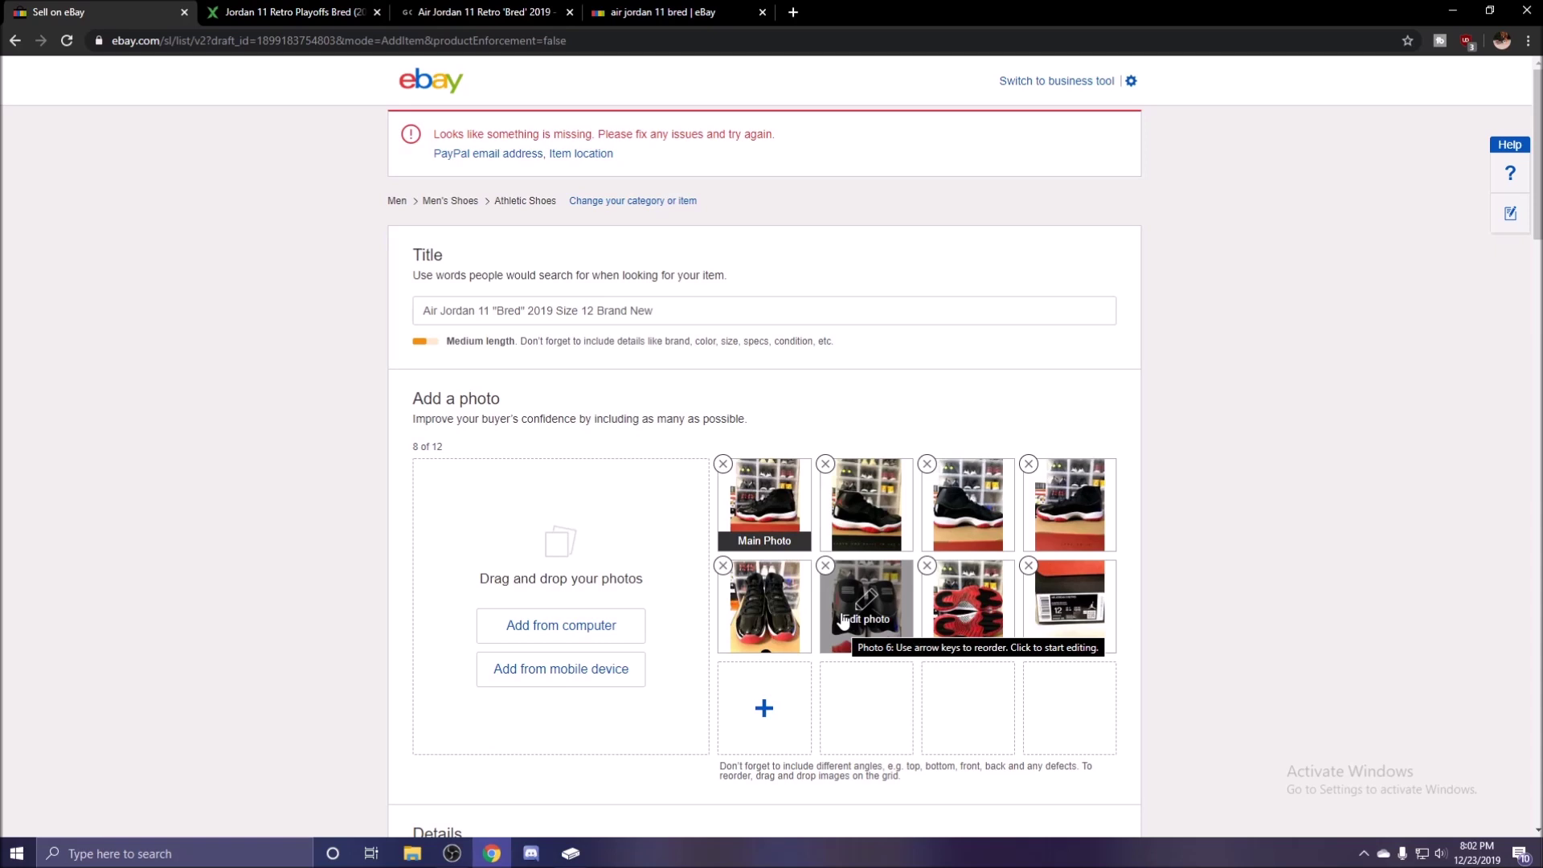
{"action": "left_click", "coordinate": [570, 638]}
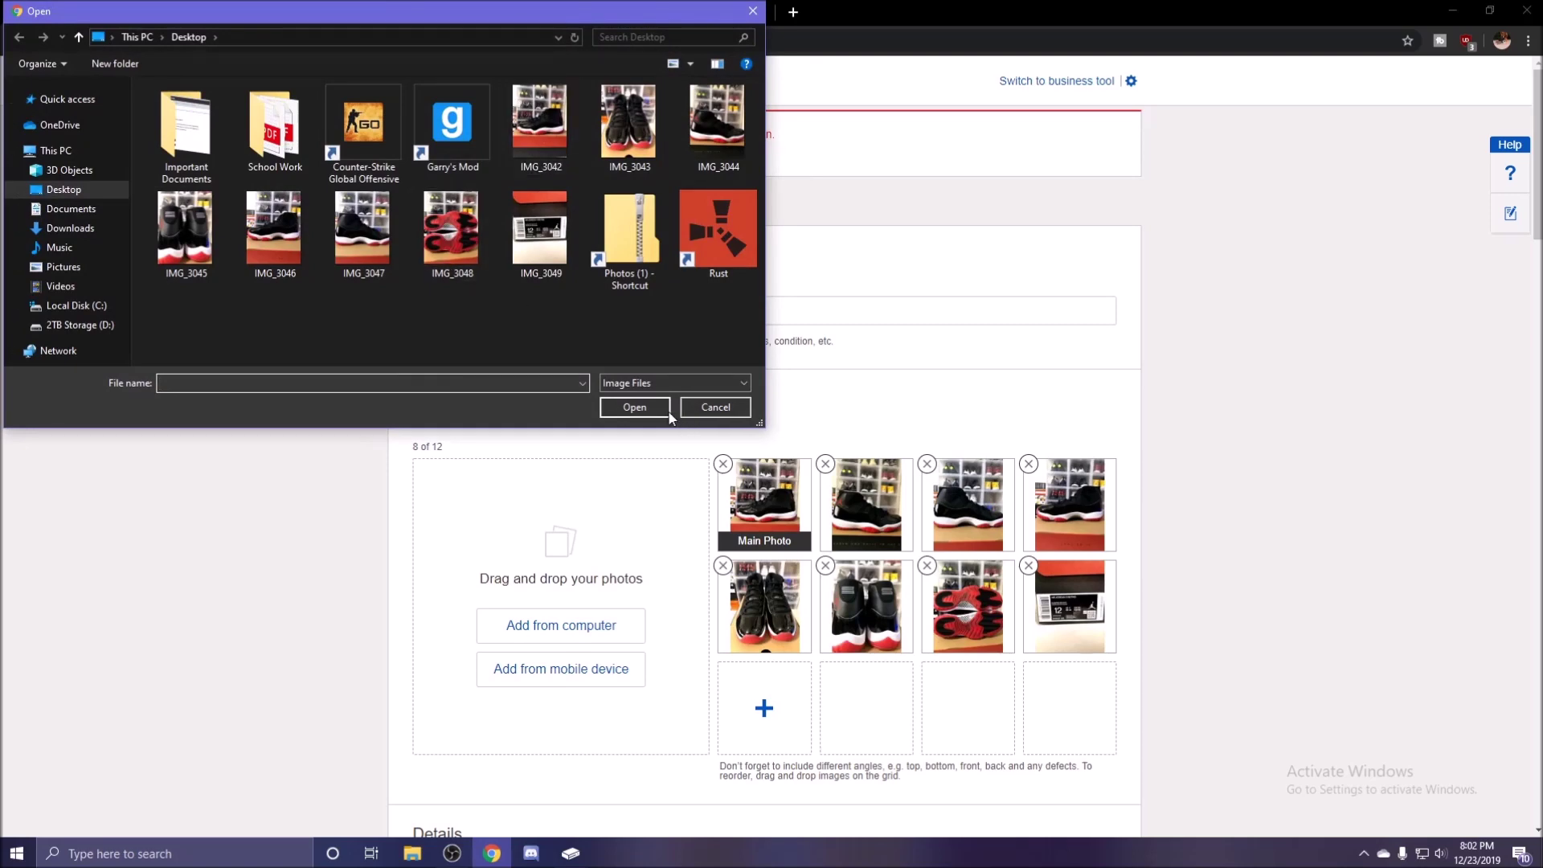
{"action": "left_click", "coordinate": [699, 407]}
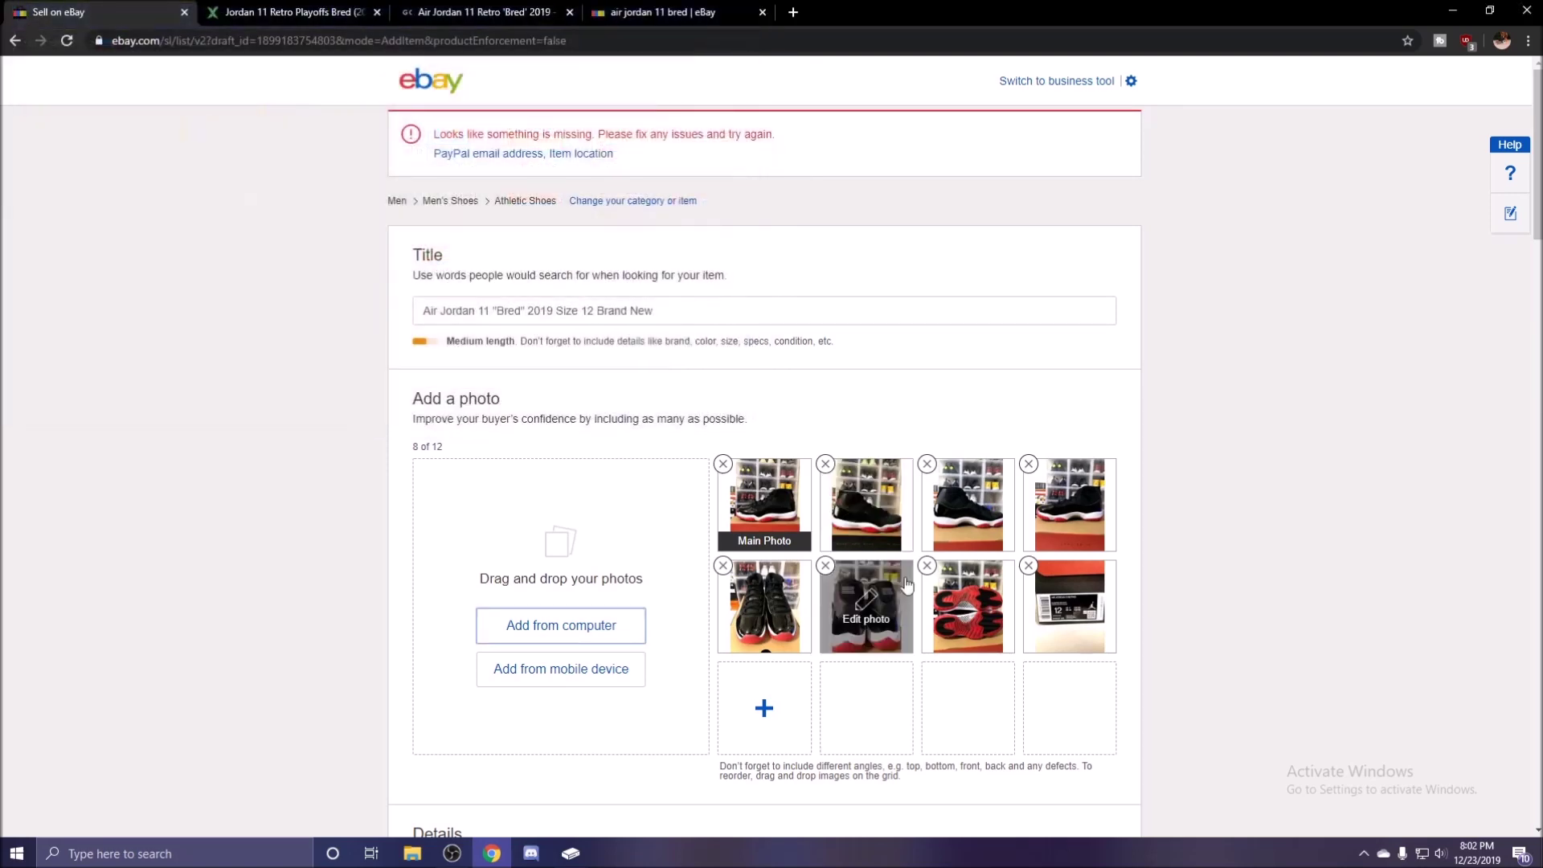
{"action": "left_click", "coordinate": [802, 535]}
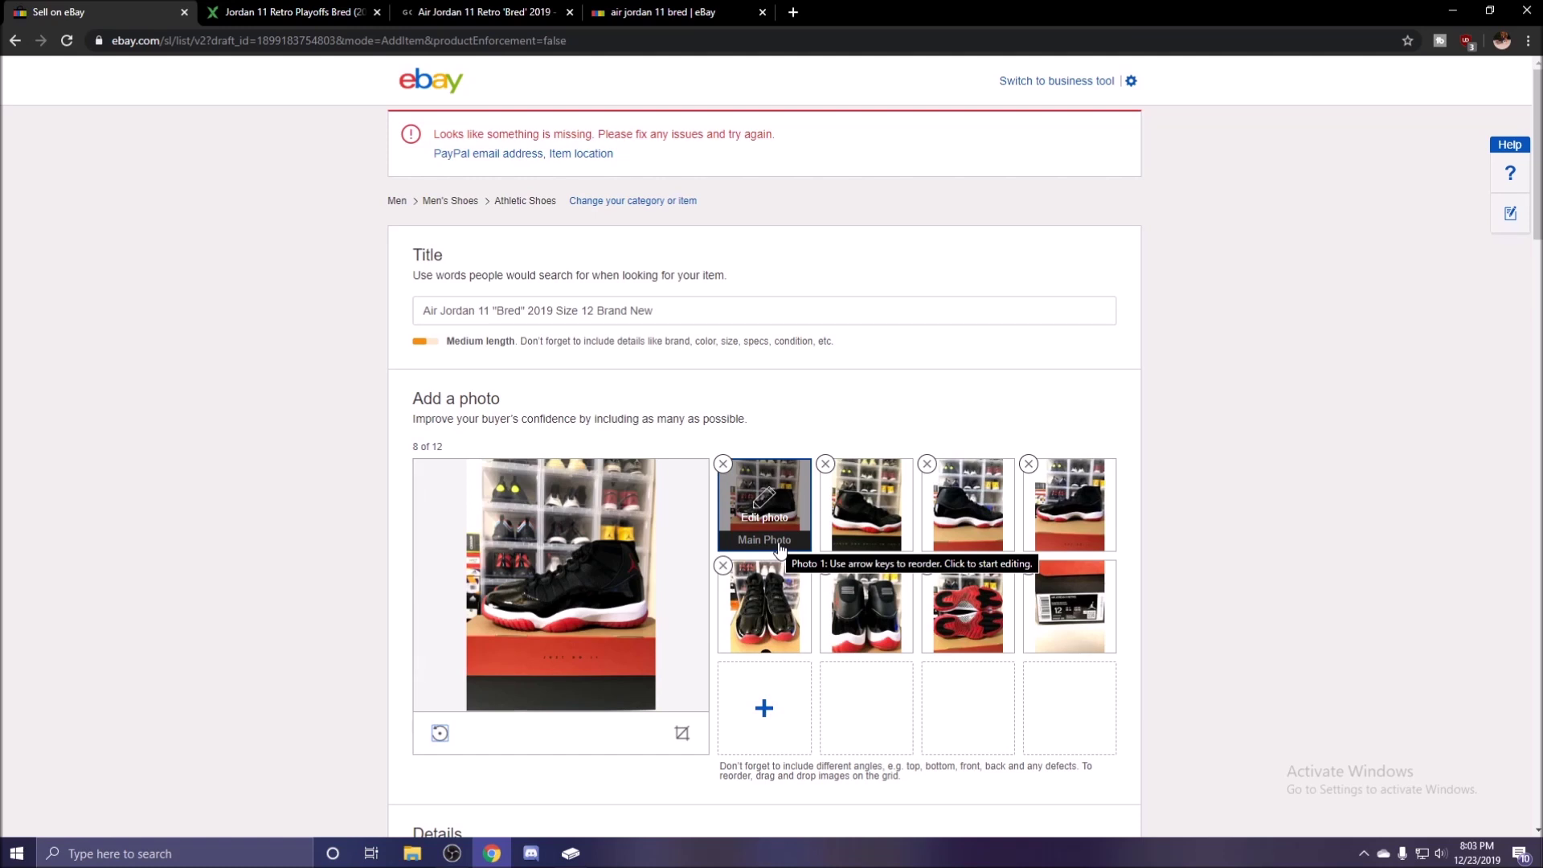
Step: Review the listing's item details, available color options, description text and Buy It Now pricing
{"action": "scroll", "coordinate": [778, 549], "scroll_direction": "down", "scroll_amount": 2}
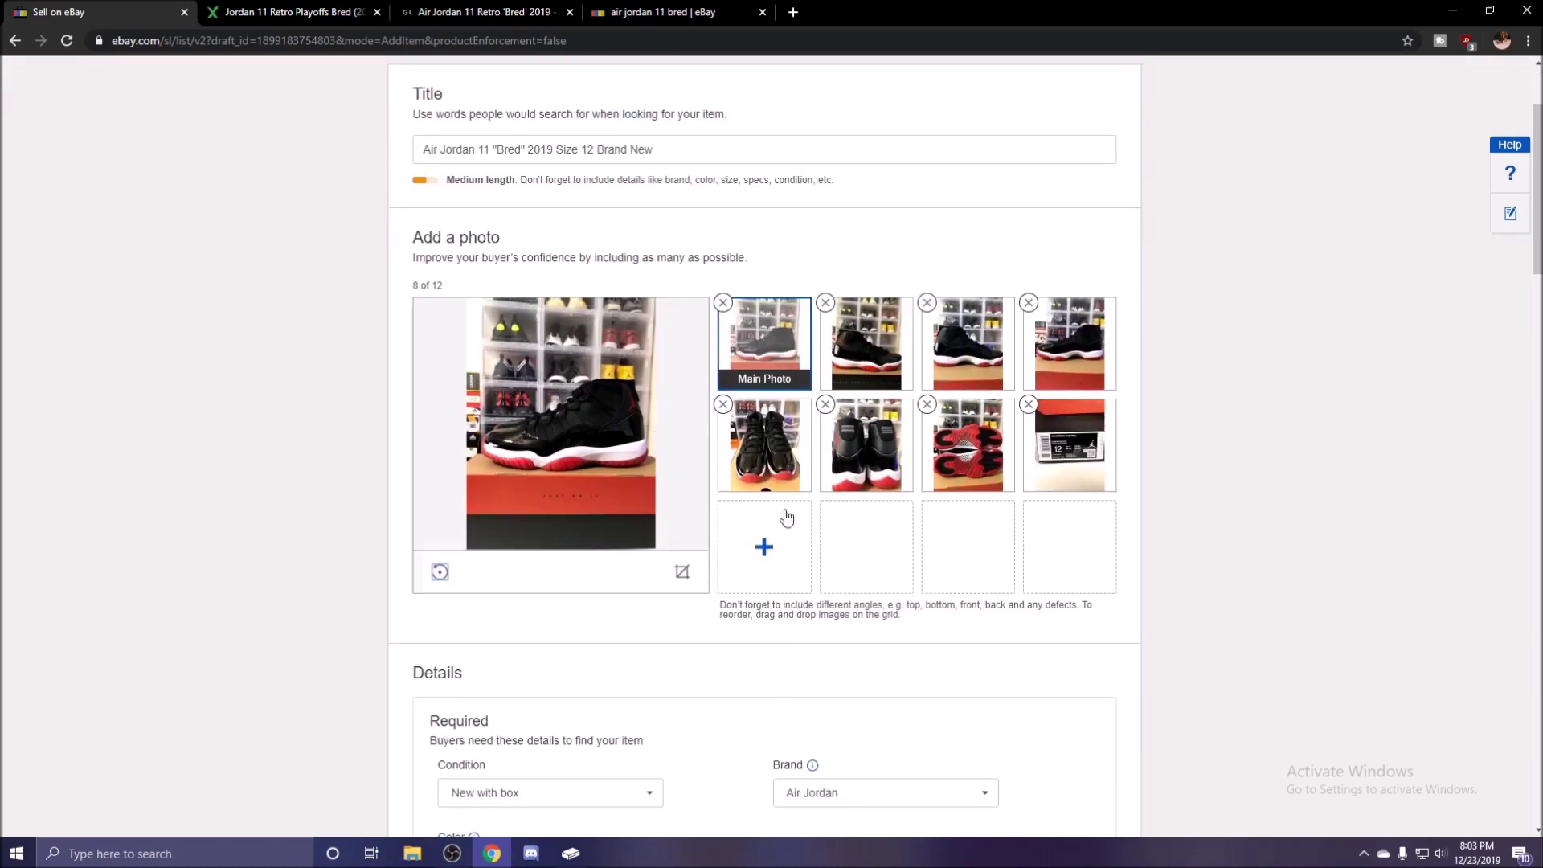
{"action": "scroll", "coordinate": [788, 518], "scroll_direction": "down", "scroll_amount": 5}
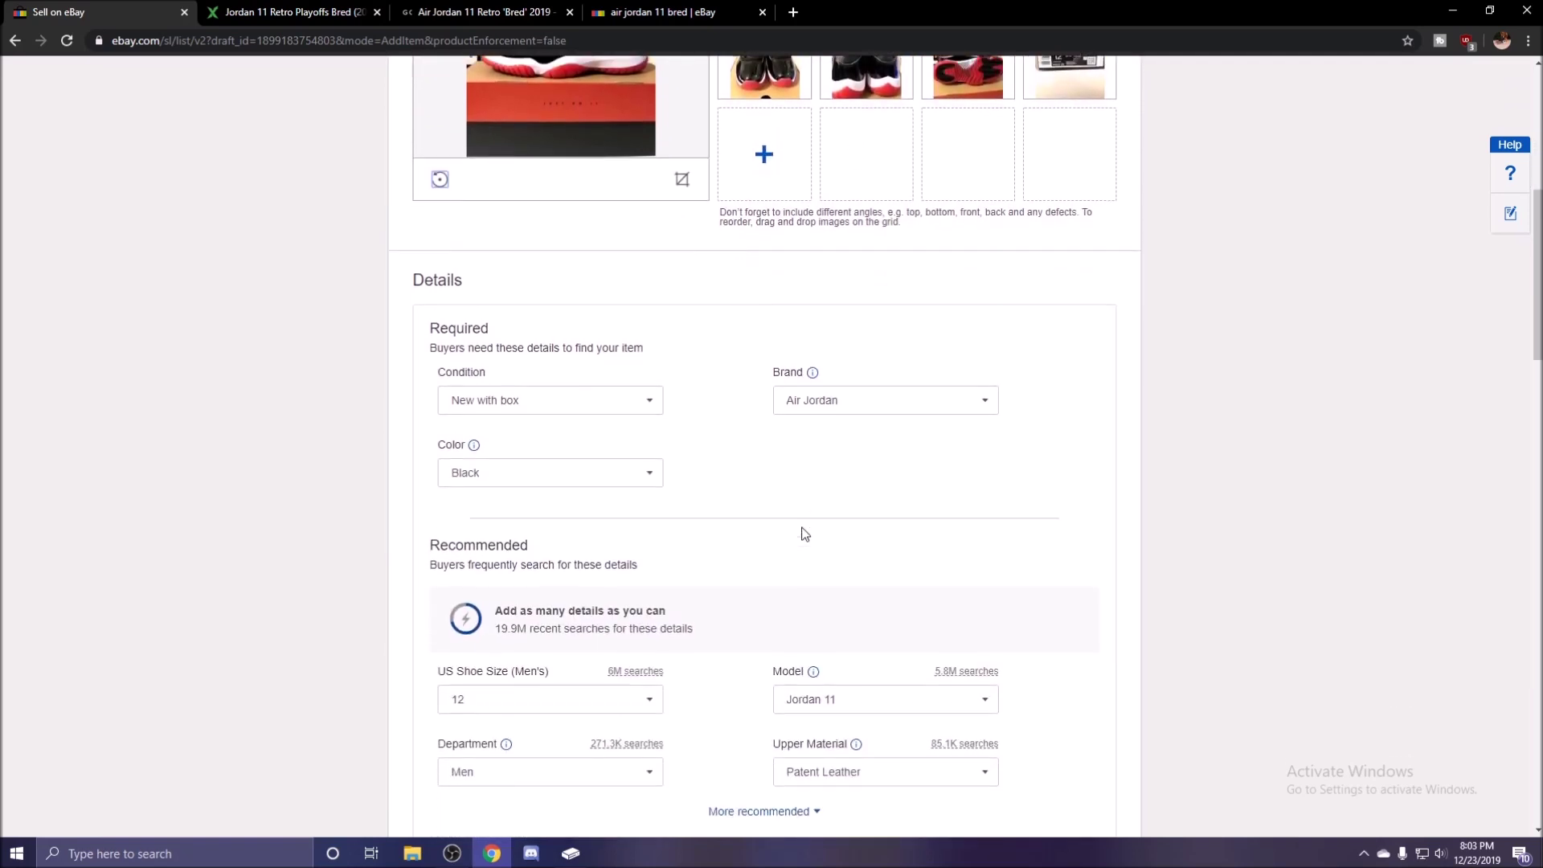
{"action": "scroll", "coordinate": [805, 534], "scroll_direction": "down", "scroll_amount": 2}
{"action": "scroll", "coordinate": [802, 533], "scroll_direction": "up", "scroll_amount": 1}
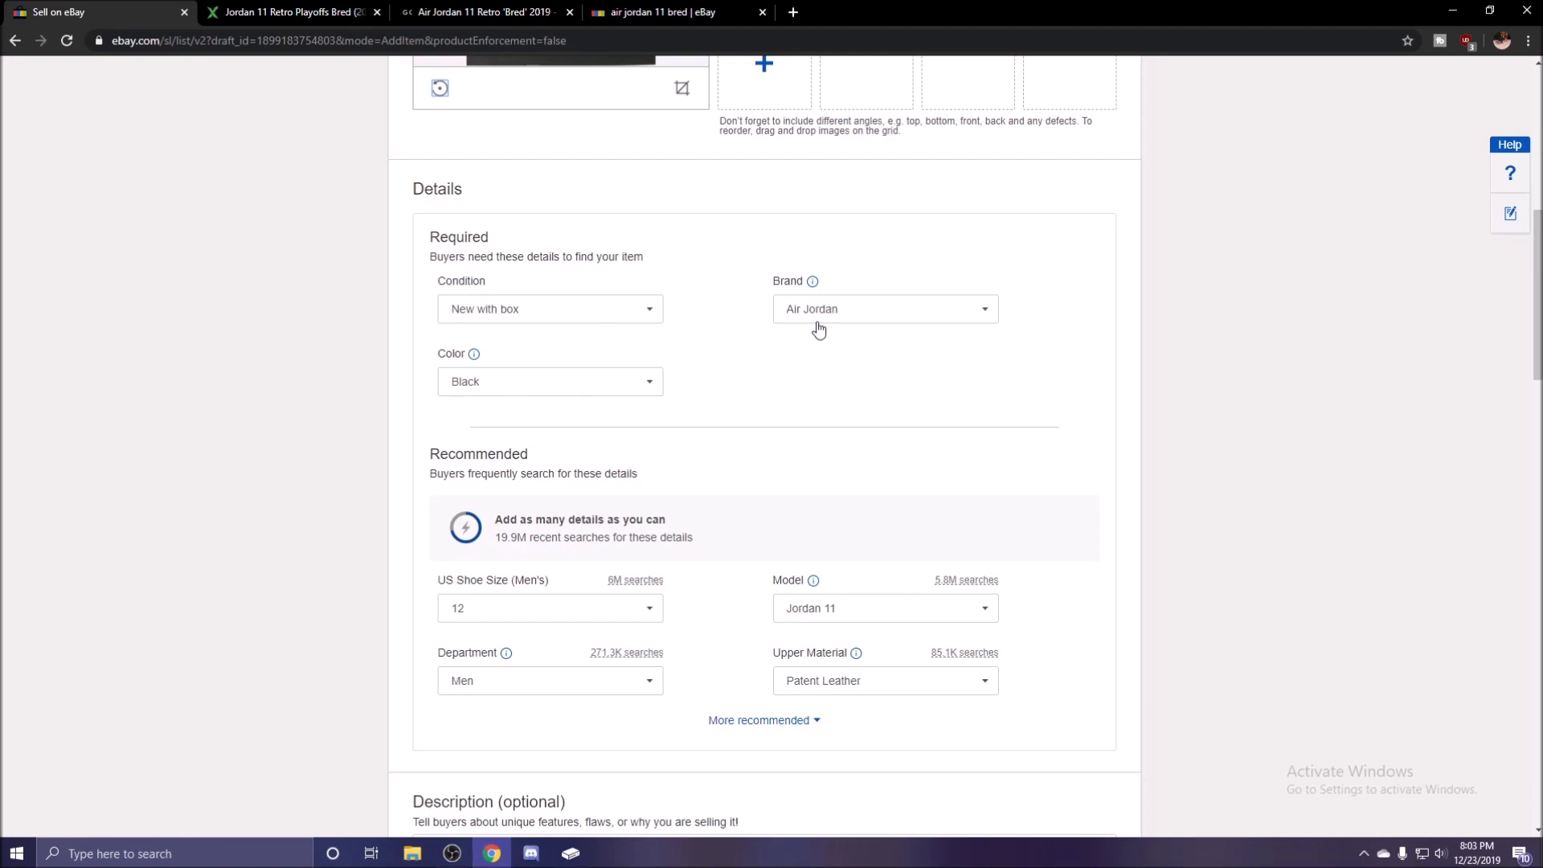
{"action": "left_click", "coordinate": [469, 387]}
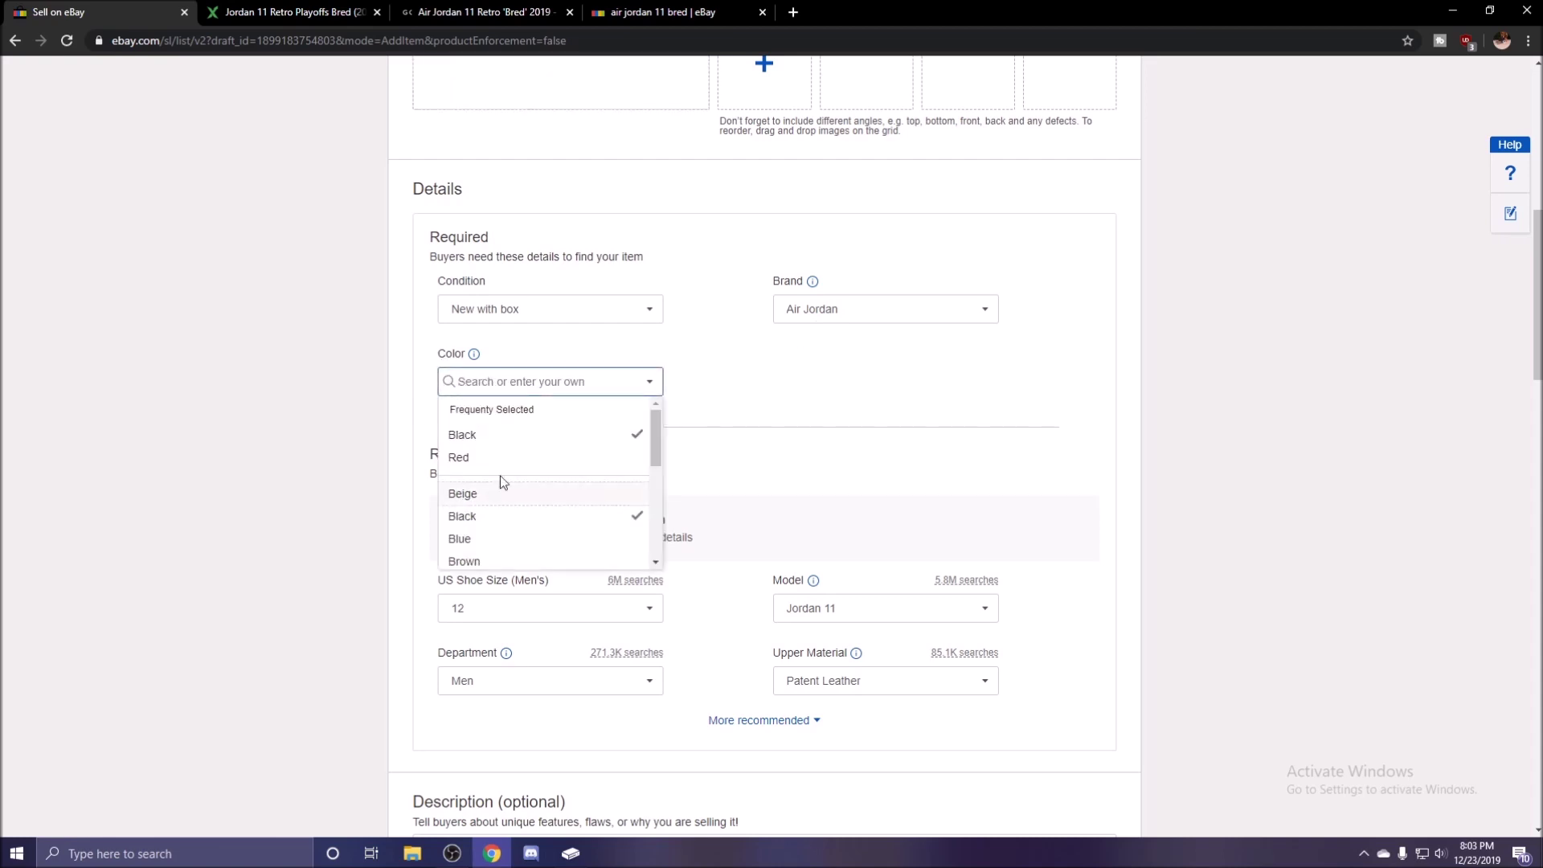
{"action": "left_click", "coordinate": [730, 392]}
{"action": "scroll", "coordinate": [623, 451], "scroll_direction": "down", "scroll_amount": 3}
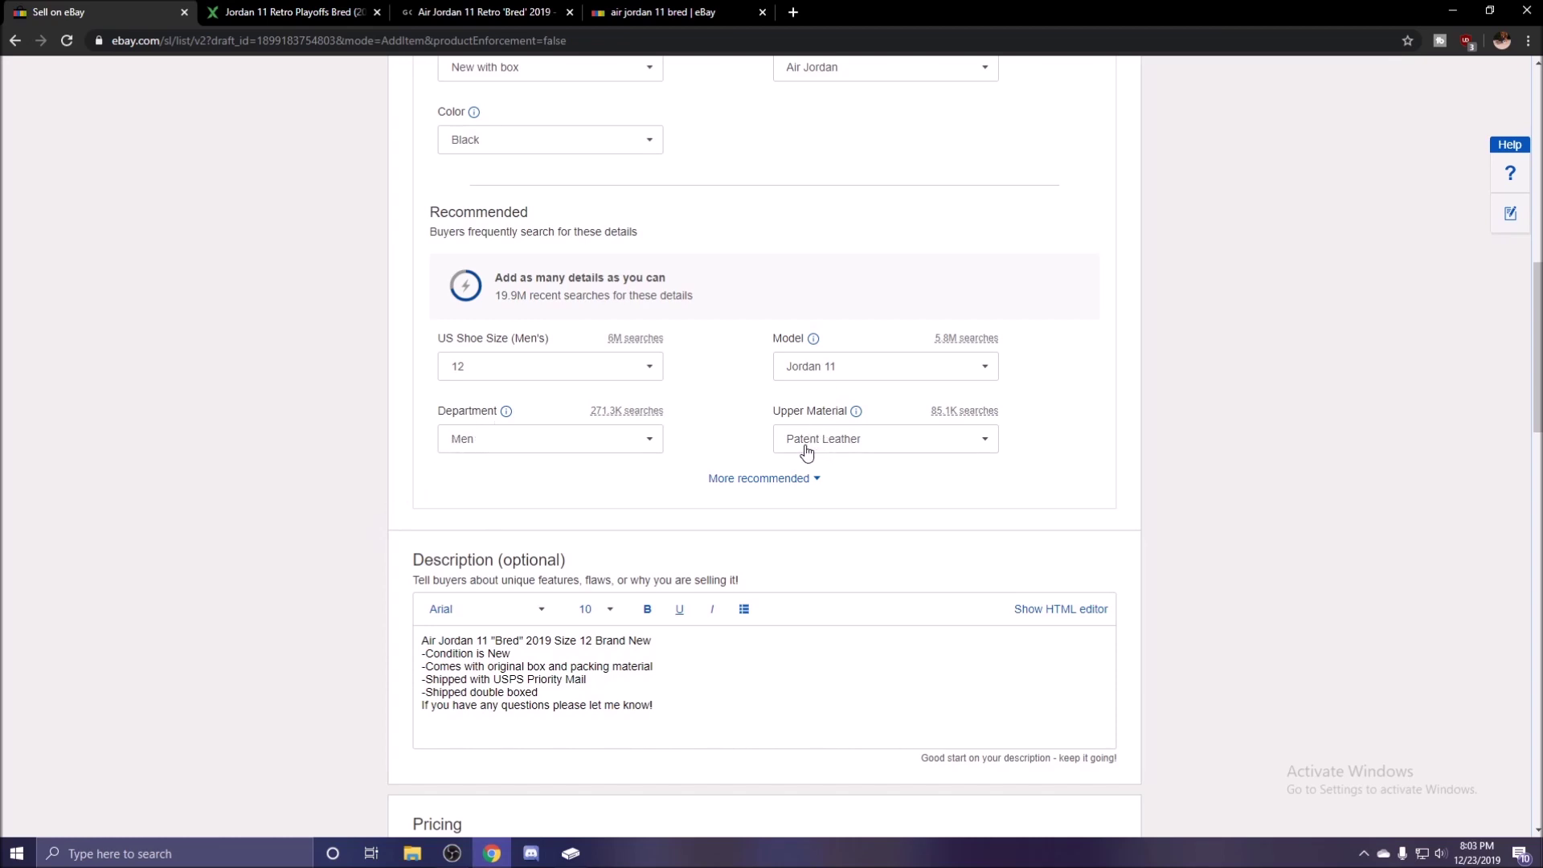
{"action": "scroll", "coordinate": [783, 454], "scroll_direction": "down", "scroll_amount": 1}
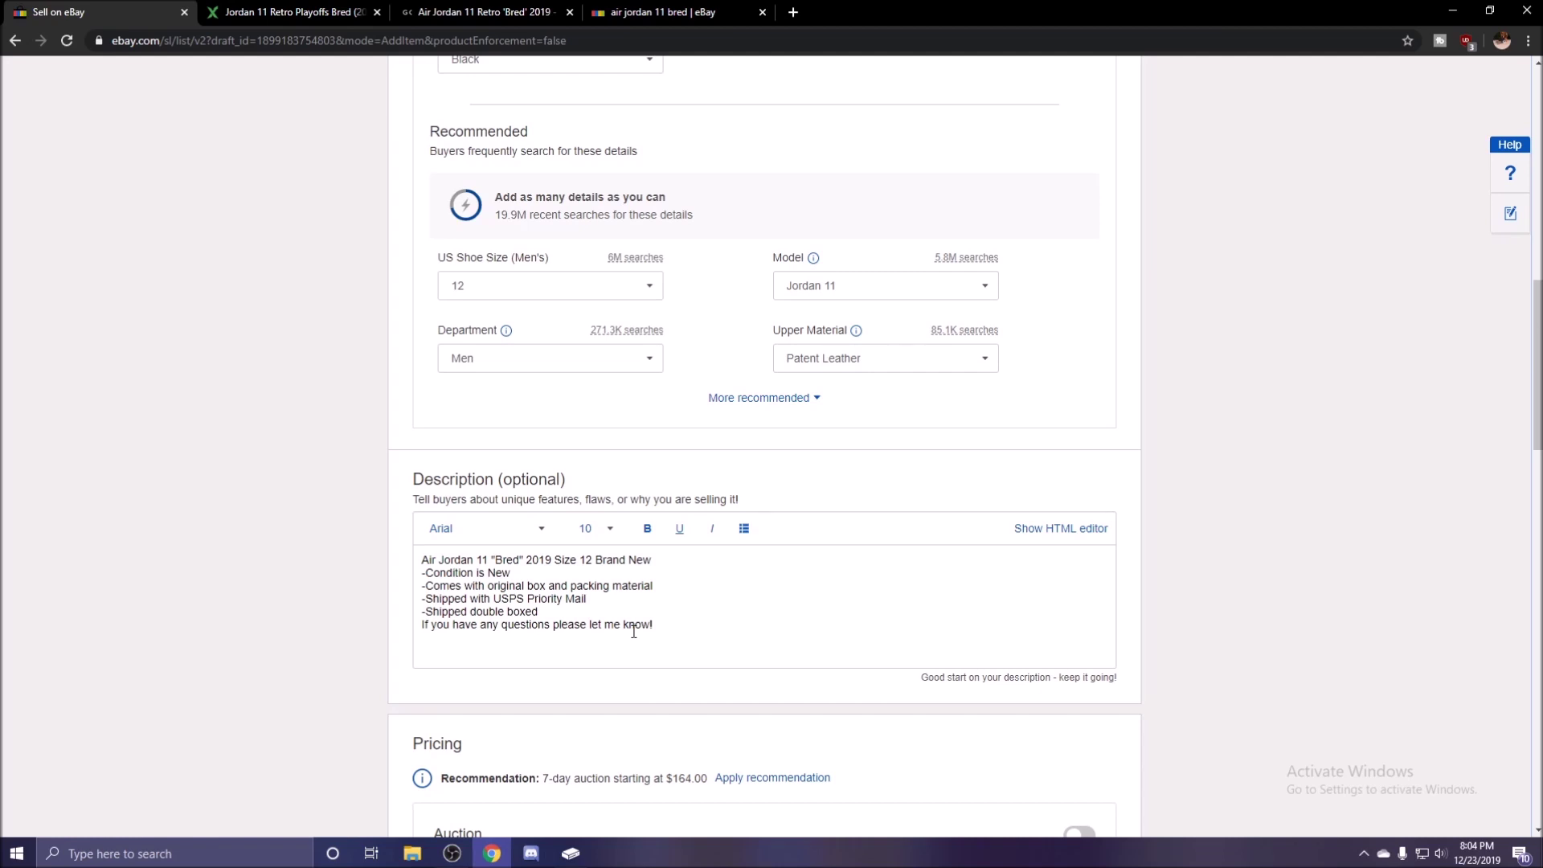
{"action": "scroll", "coordinate": [633, 631], "scroll_direction": "down", "scroll_amount": 6}
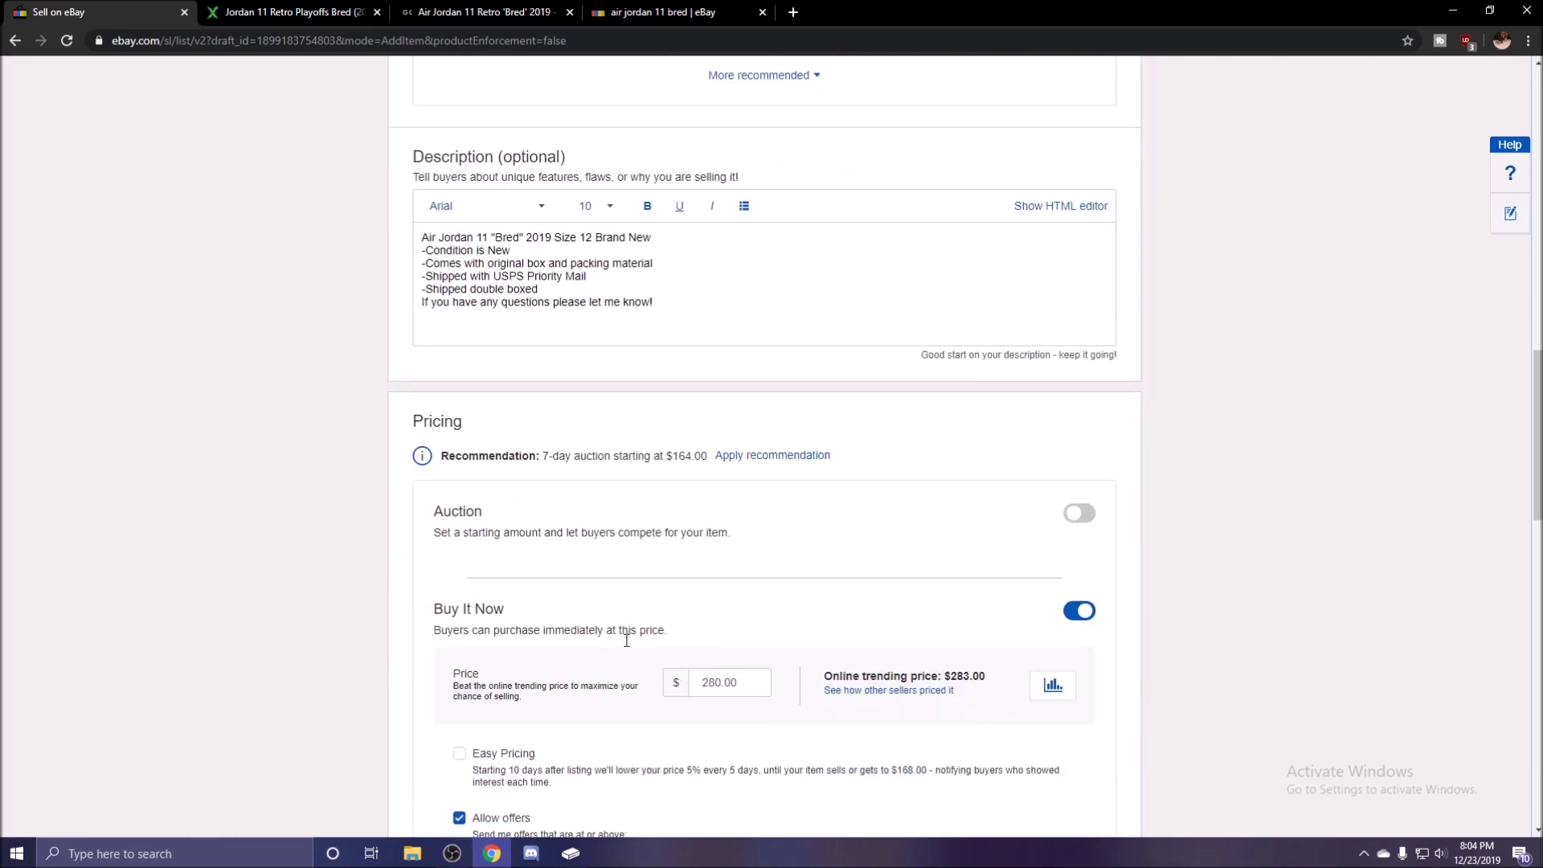
{"action": "scroll", "coordinate": [629, 647], "scroll_direction": "down", "scroll_amount": 2}
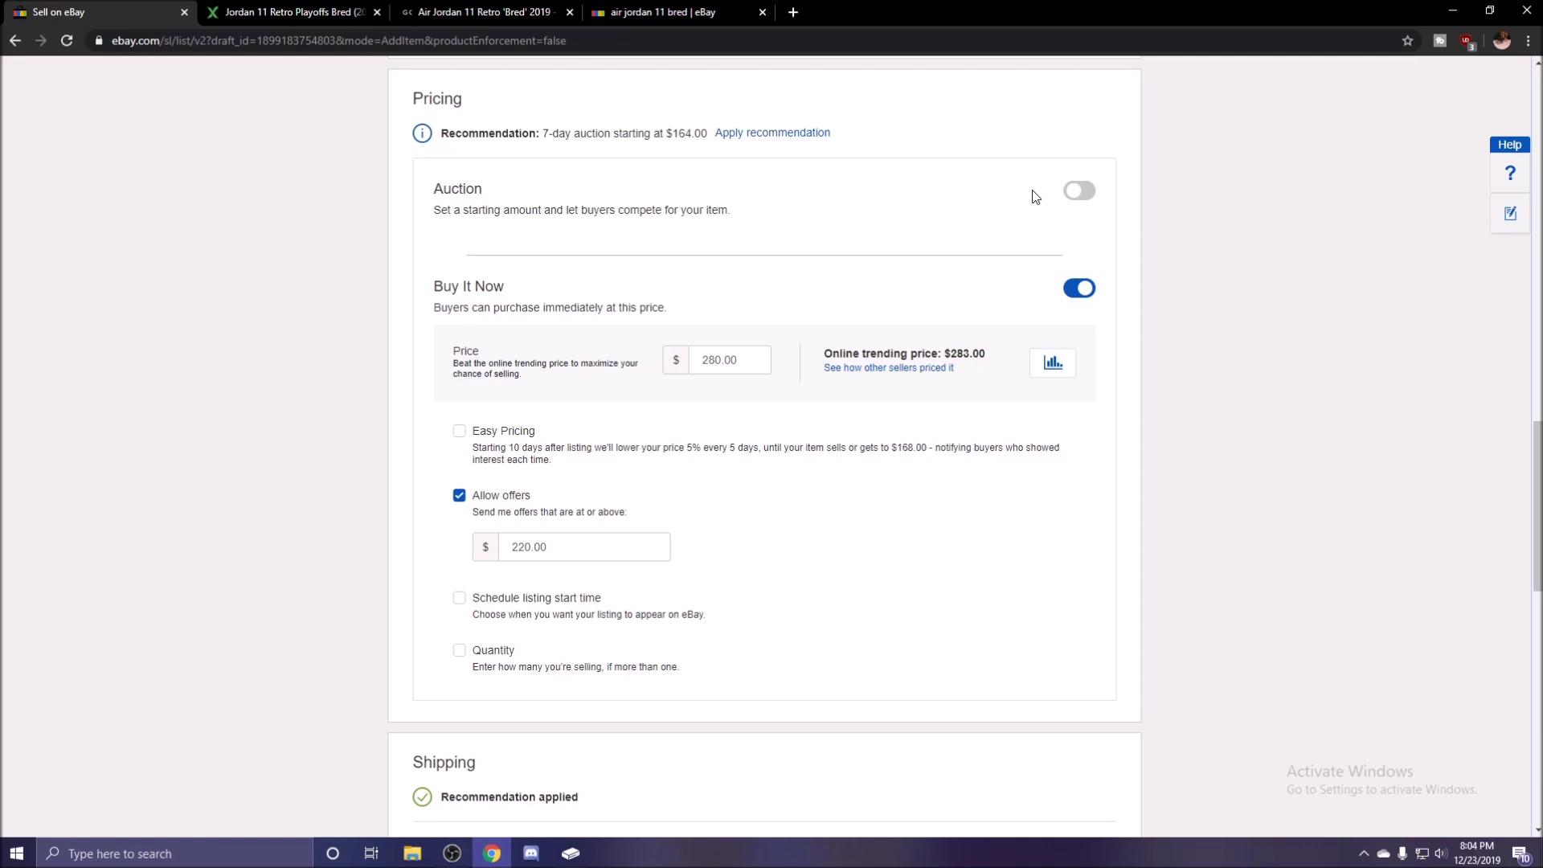
Step: Try auction pricing with a starting bid of $220.0 and switch the auction format back off
{"action": "left_click", "coordinate": [1077, 191]}
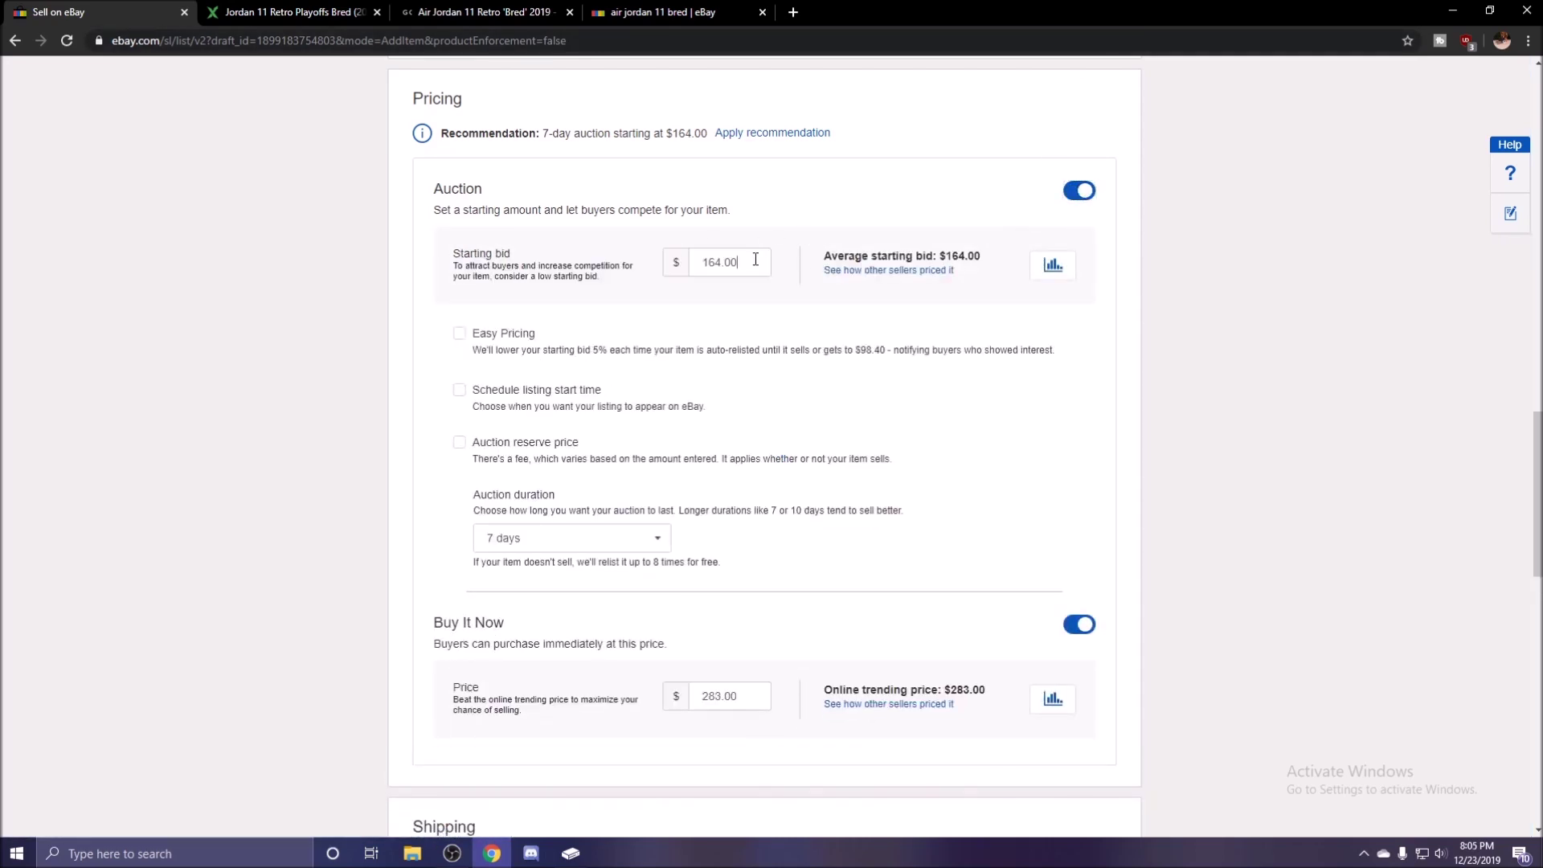
{"action": "key", "text": "BackSpace"}
{"action": "type", "text": "220.0"}
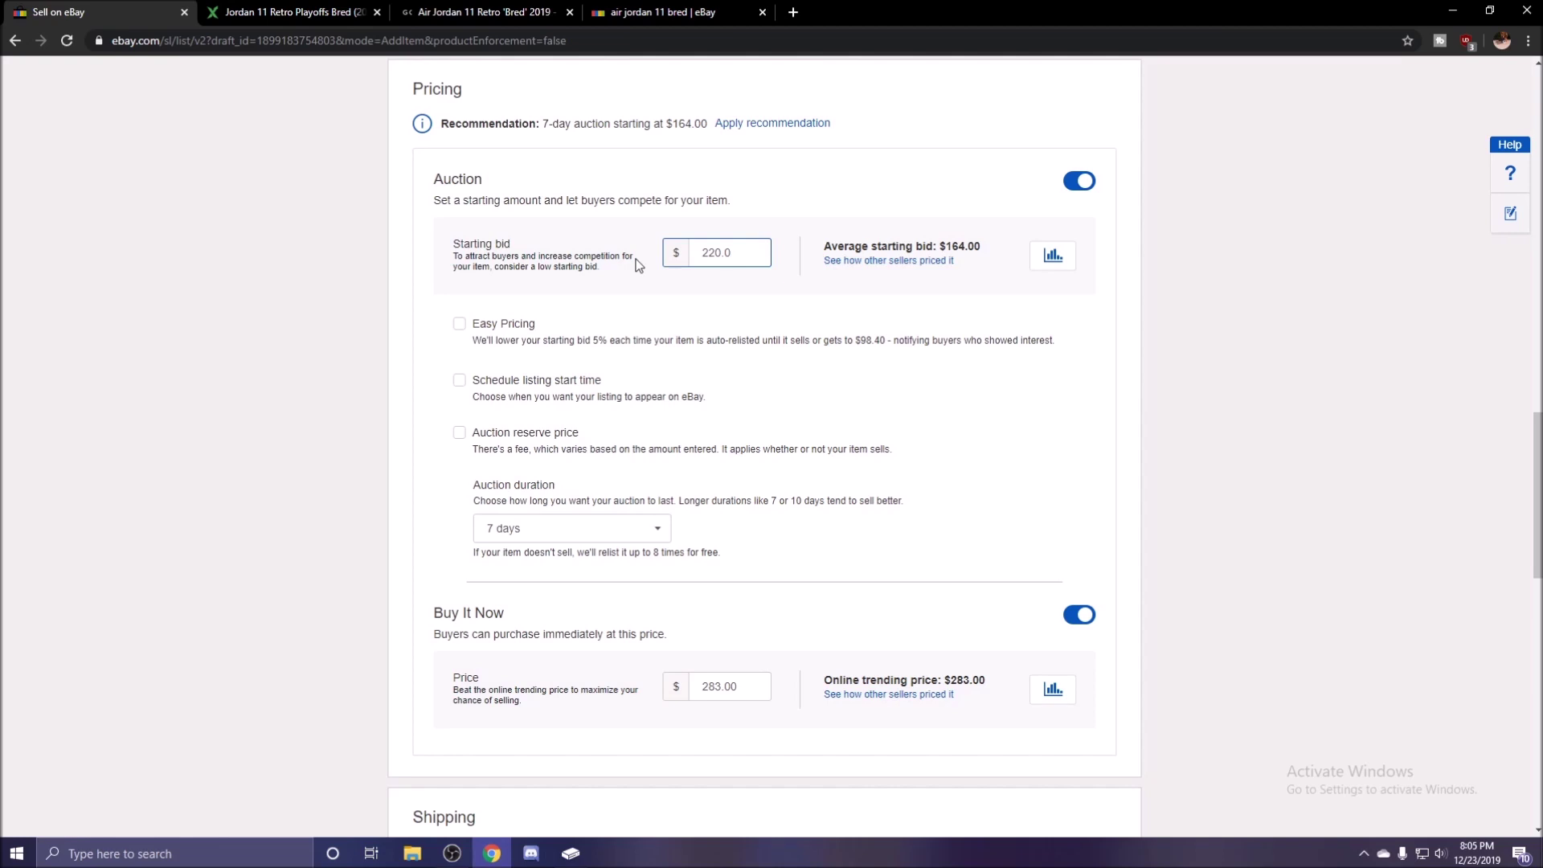
{"action": "left_click", "coordinate": [1081, 181]}
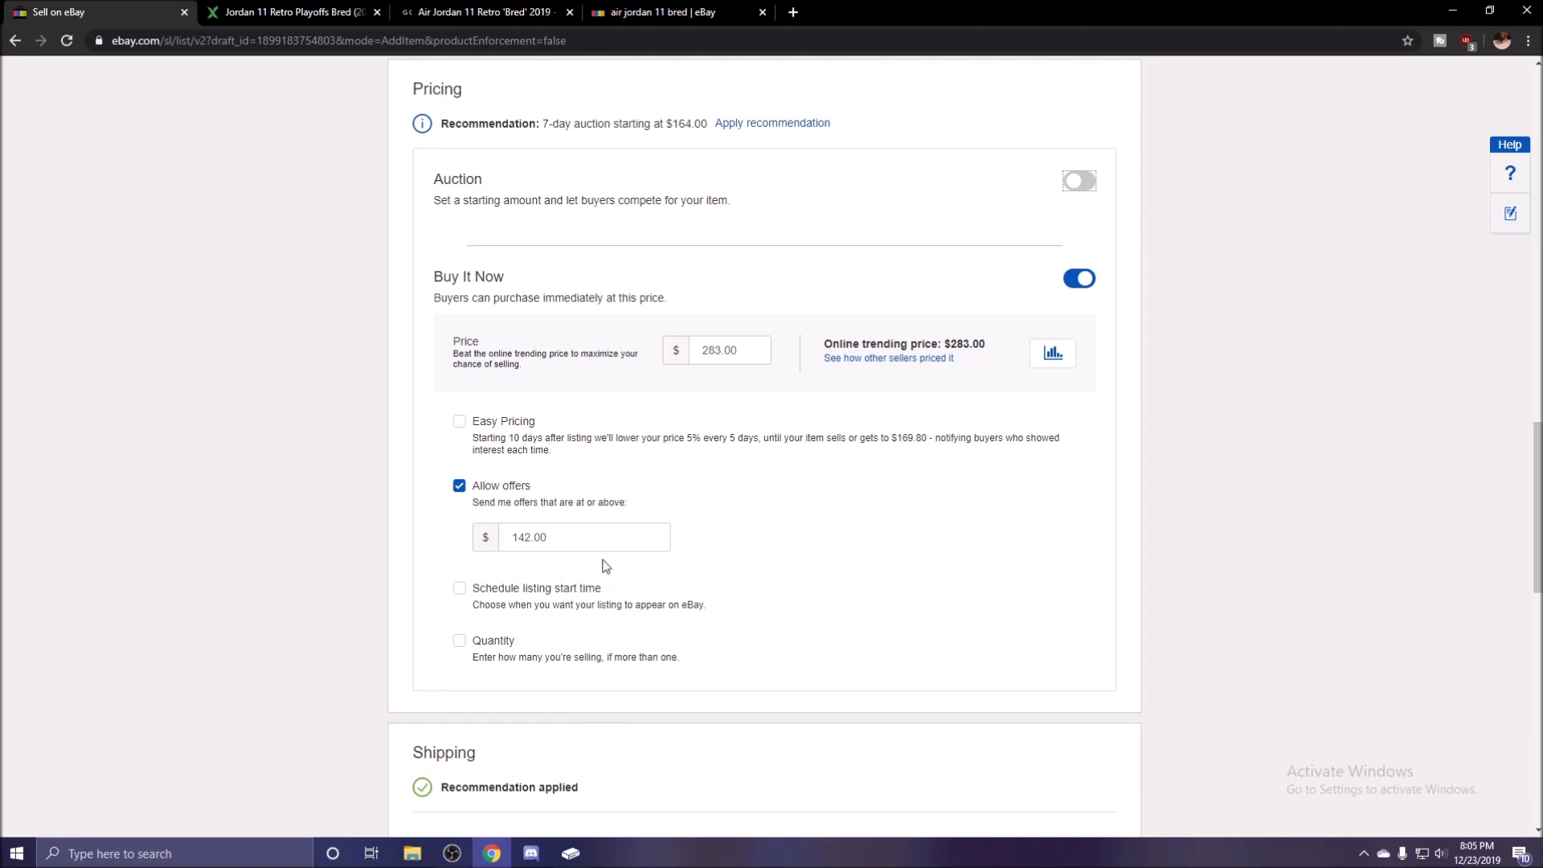
Step: Set the minimum amount for allowed offers to $220.00
{"action": "left_click_drag", "start_coordinate": [599, 537], "coordinate": [388, 534]}
{"action": "type", "text": "22"}
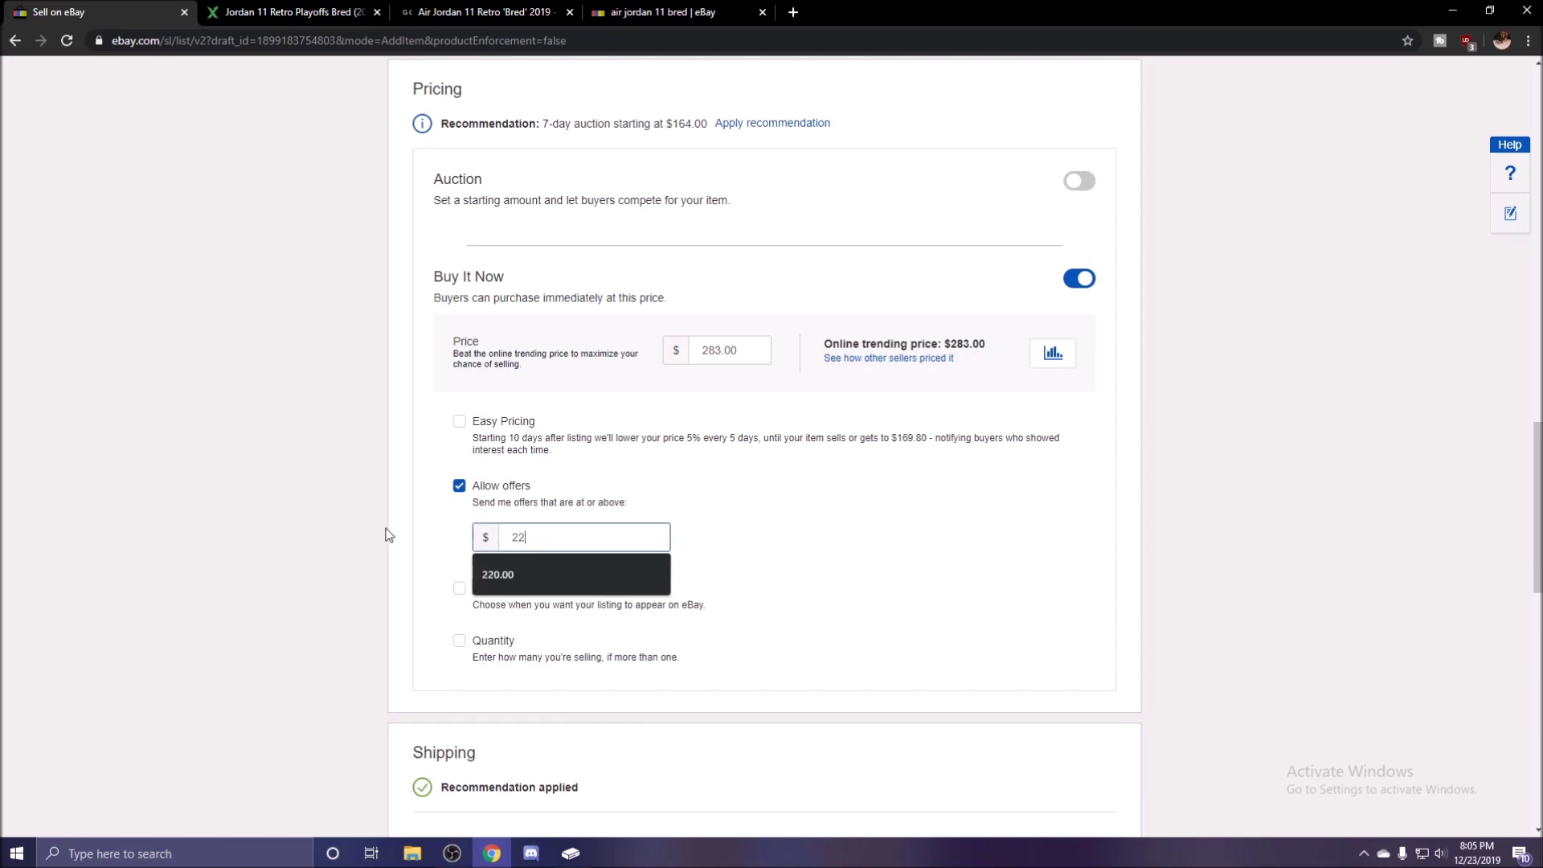
{"action": "type", "text": "0.00"}
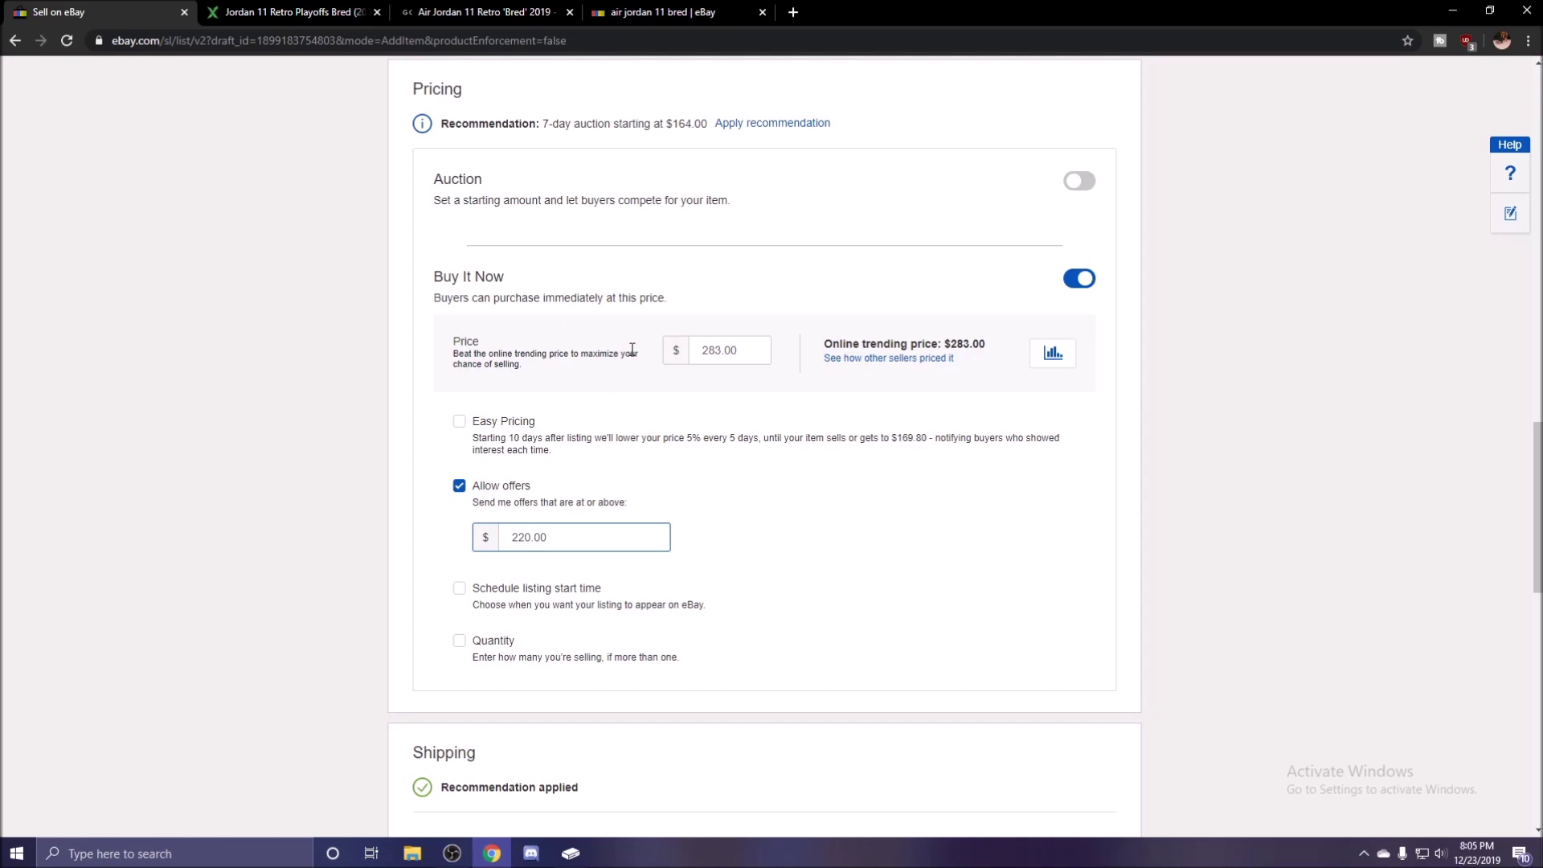
Step: Place the eBay search results beside the listing form and compare prices of similar size 12 Air Jordan 11 Bred listings
{"action": "left_click_drag", "start_coordinate": [659, 18], "coordinate": [278, 22]}
{"action": "left_click", "coordinate": [167, 18]}
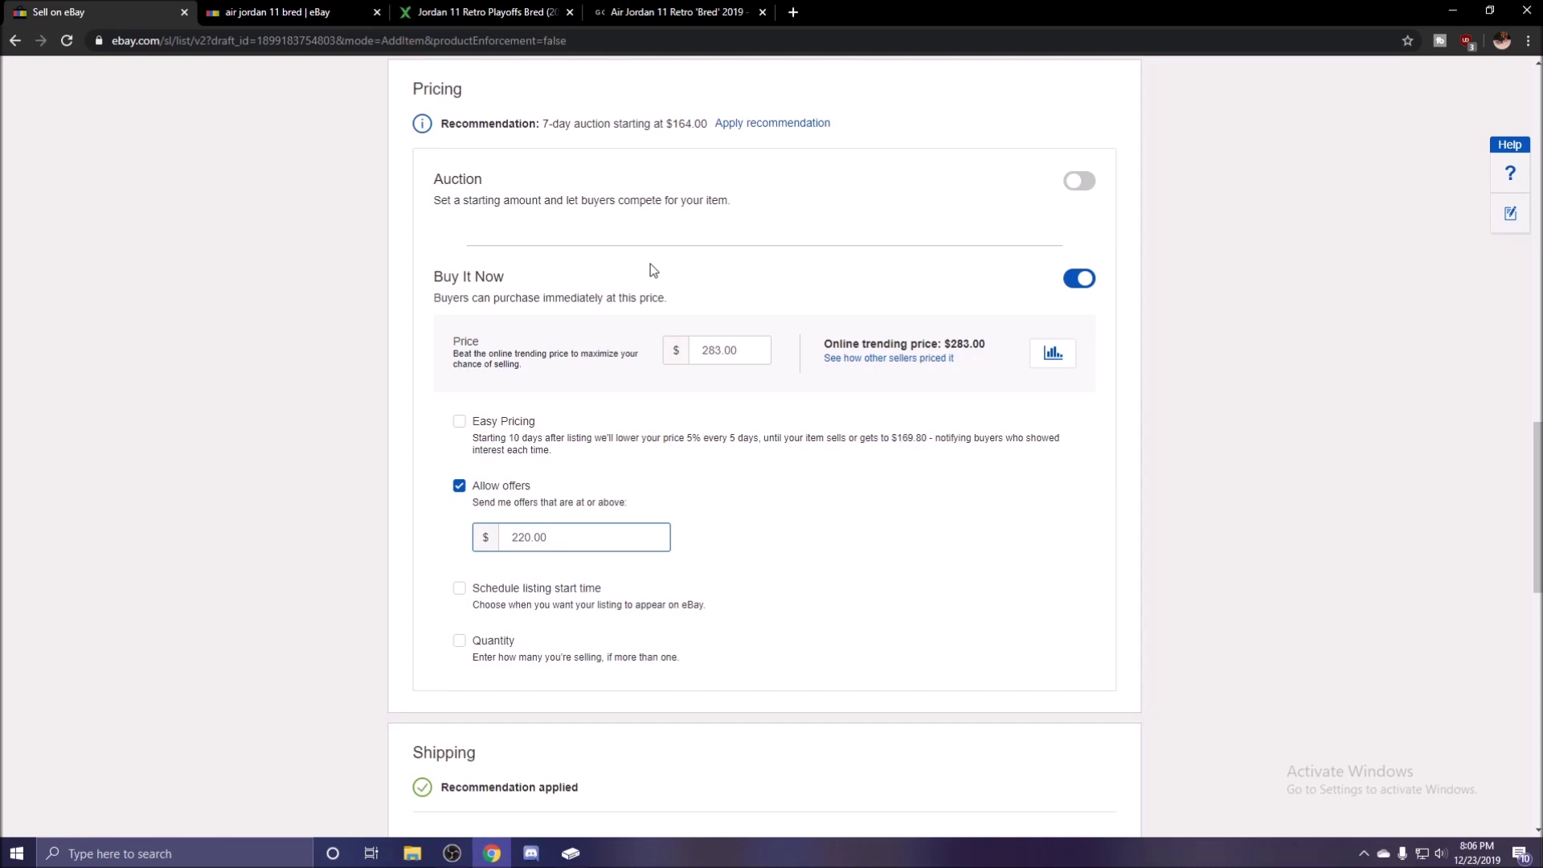
{"action": "left_click", "coordinate": [308, 11]}
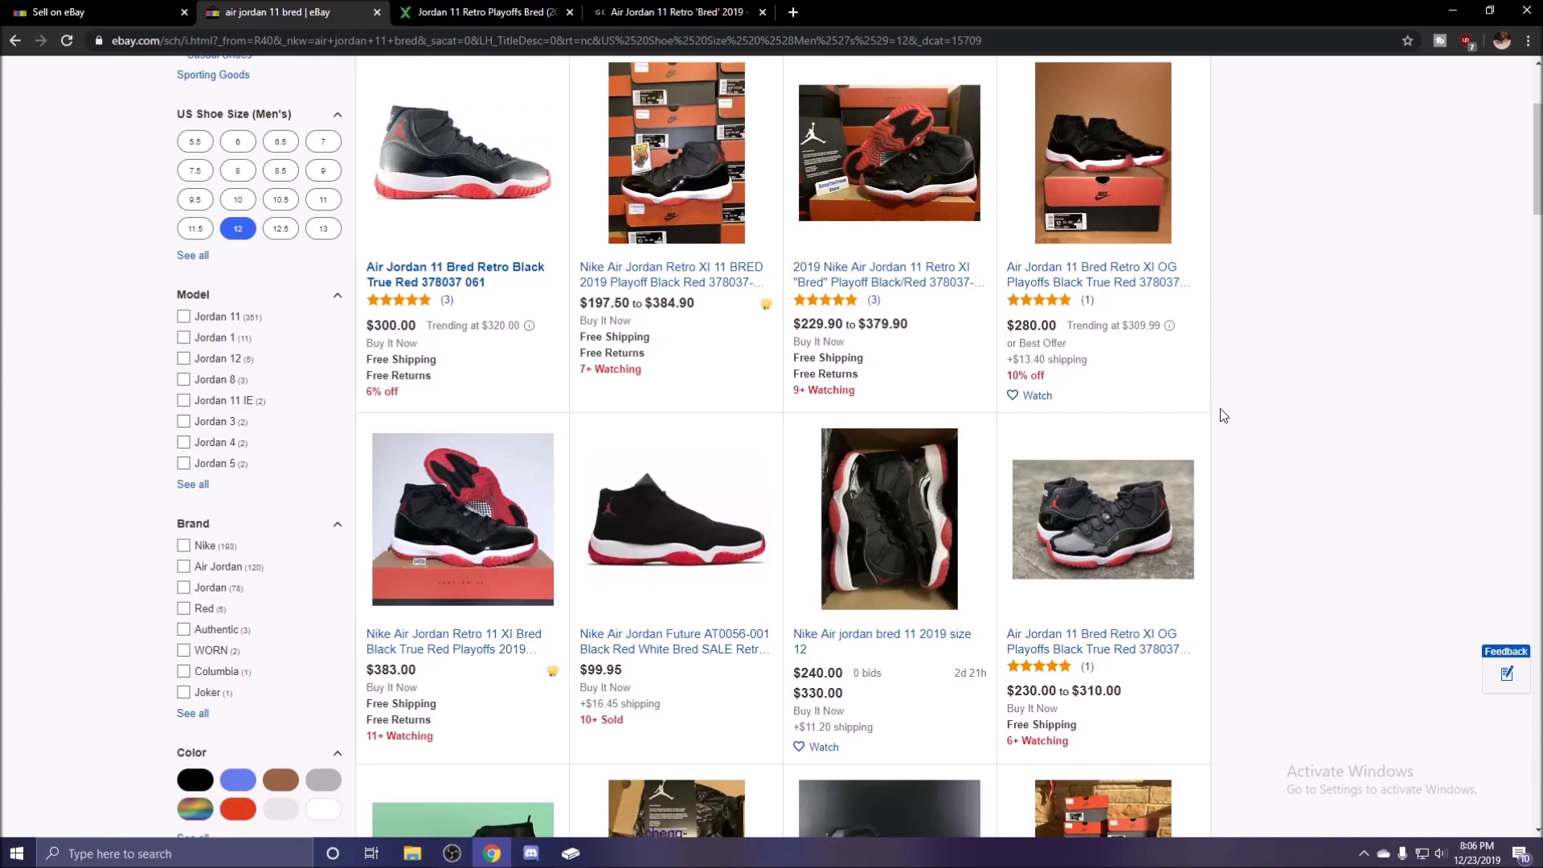
{"action": "scroll", "coordinate": [1220, 408], "scroll_direction": "down", "scroll_amount": 5}
{"action": "scroll", "coordinate": [1211, 420], "scroll_direction": "down", "scroll_amount": 12}
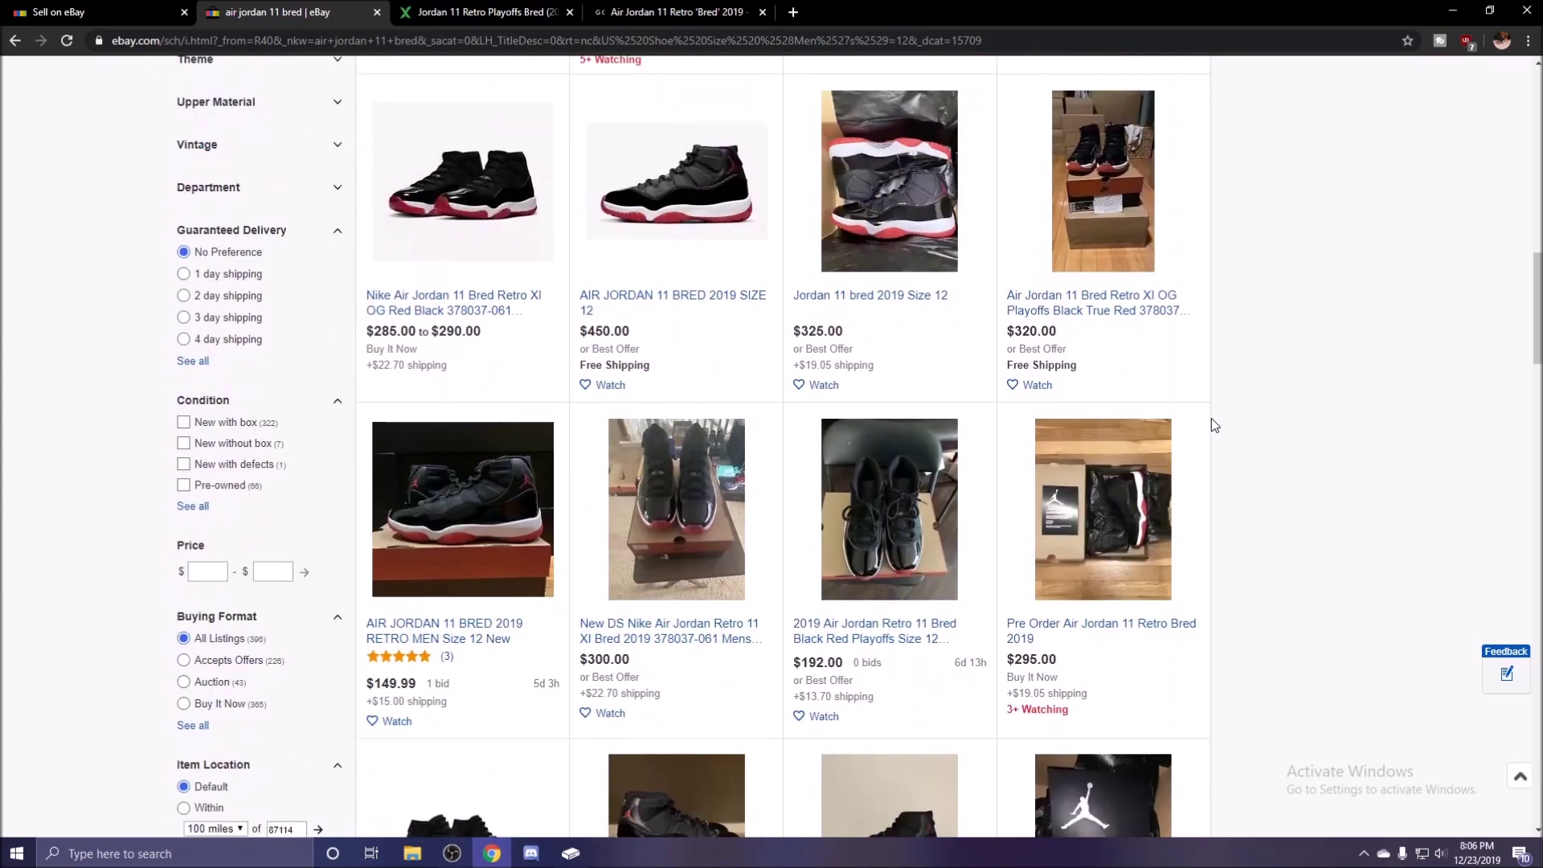
{"action": "scroll", "coordinate": [1205, 429], "scroll_direction": "down", "scroll_amount": 12}
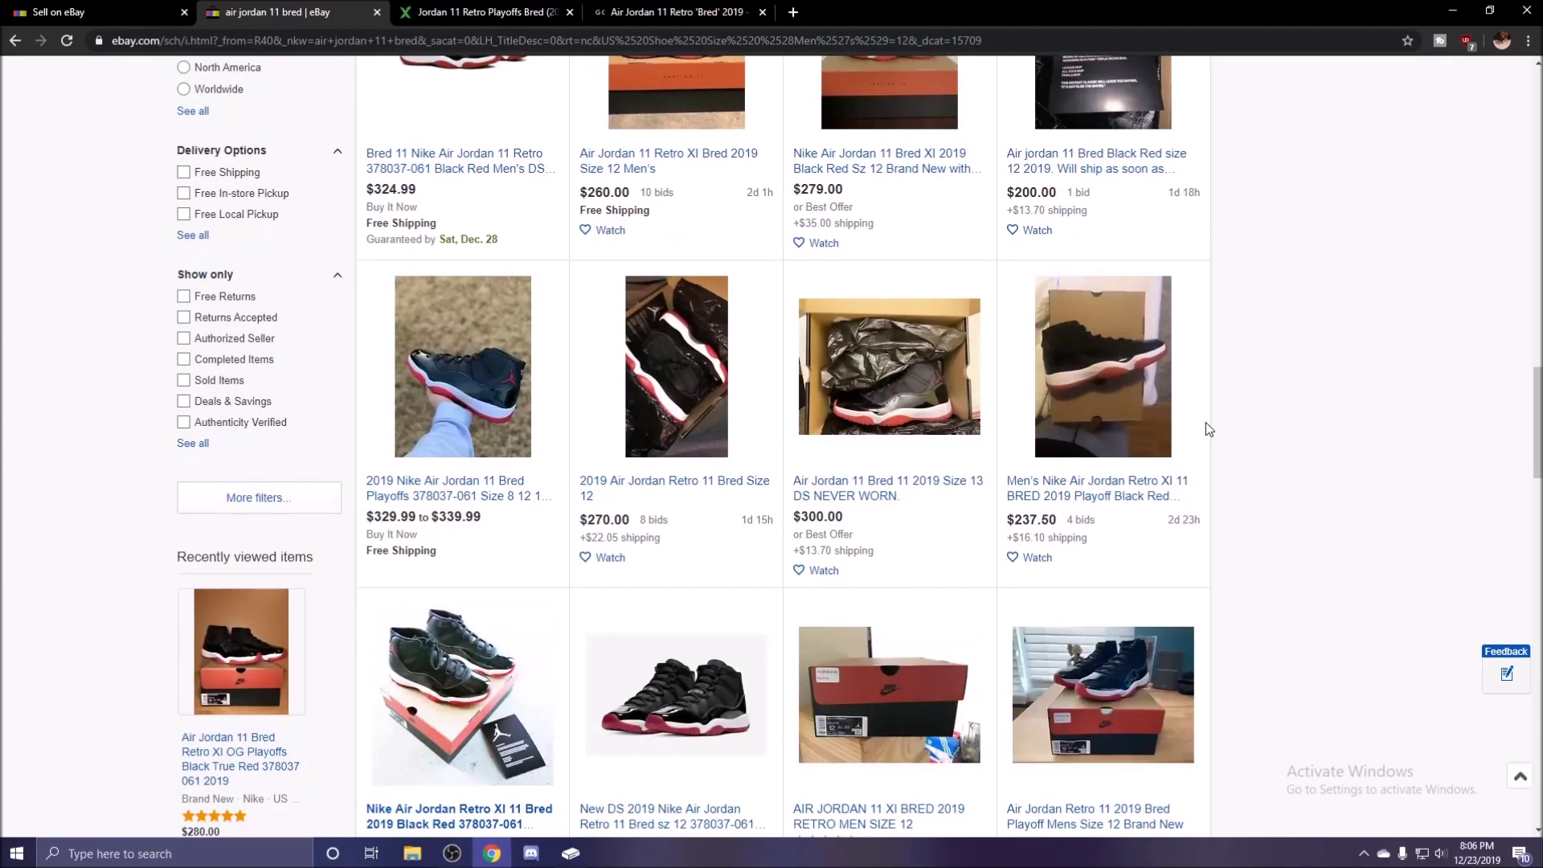
{"action": "scroll", "coordinate": [1209, 429], "scroll_direction": "down", "scroll_amount": 8}
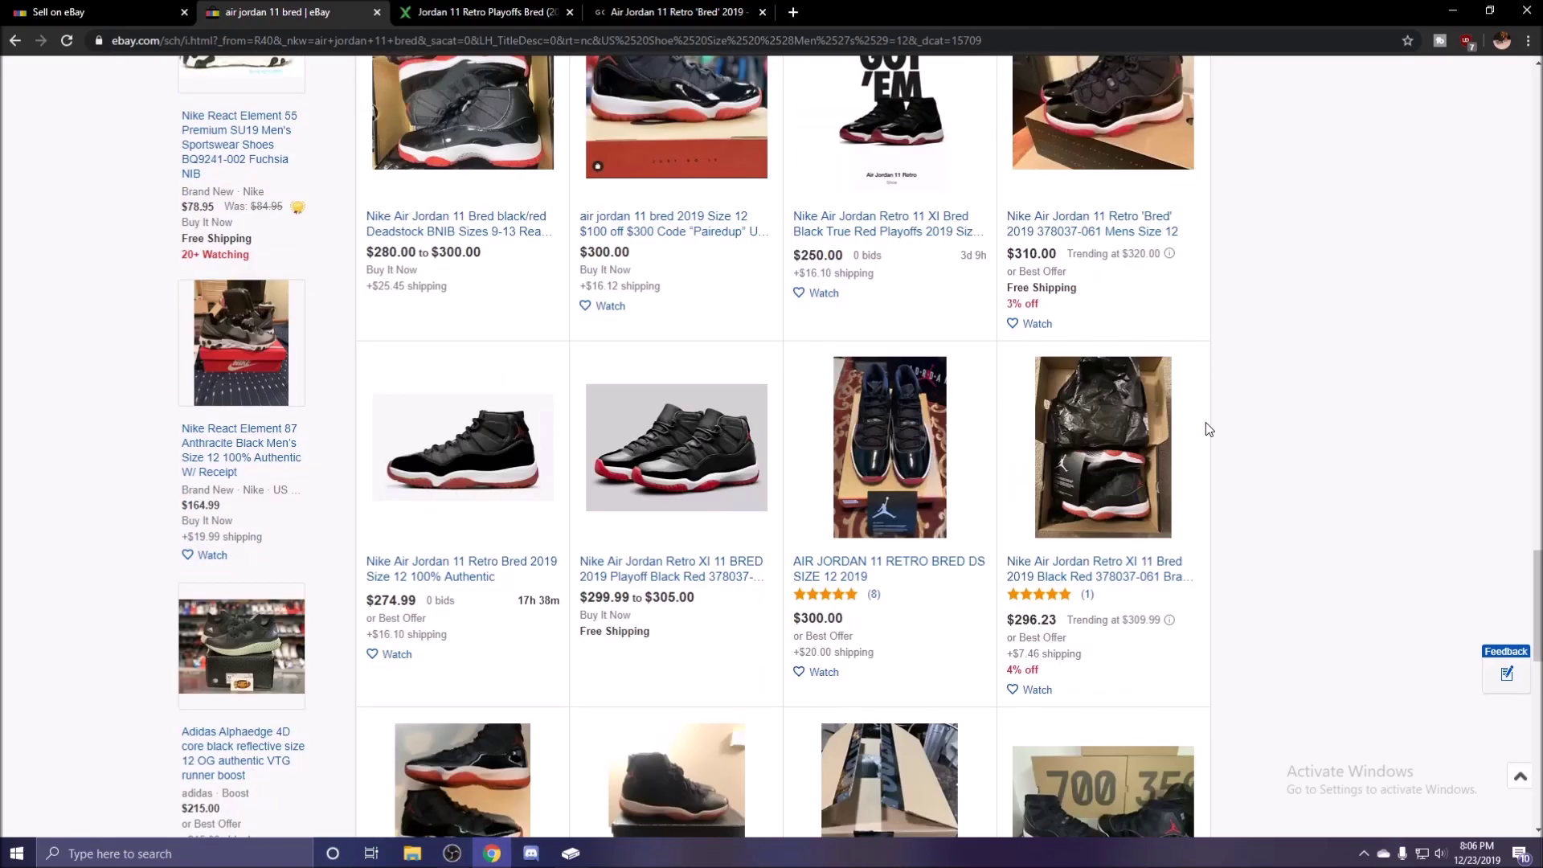
{"action": "scroll", "coordinate": [1258, 429], "scroll_direction": "up", "scroll_amount": 10}
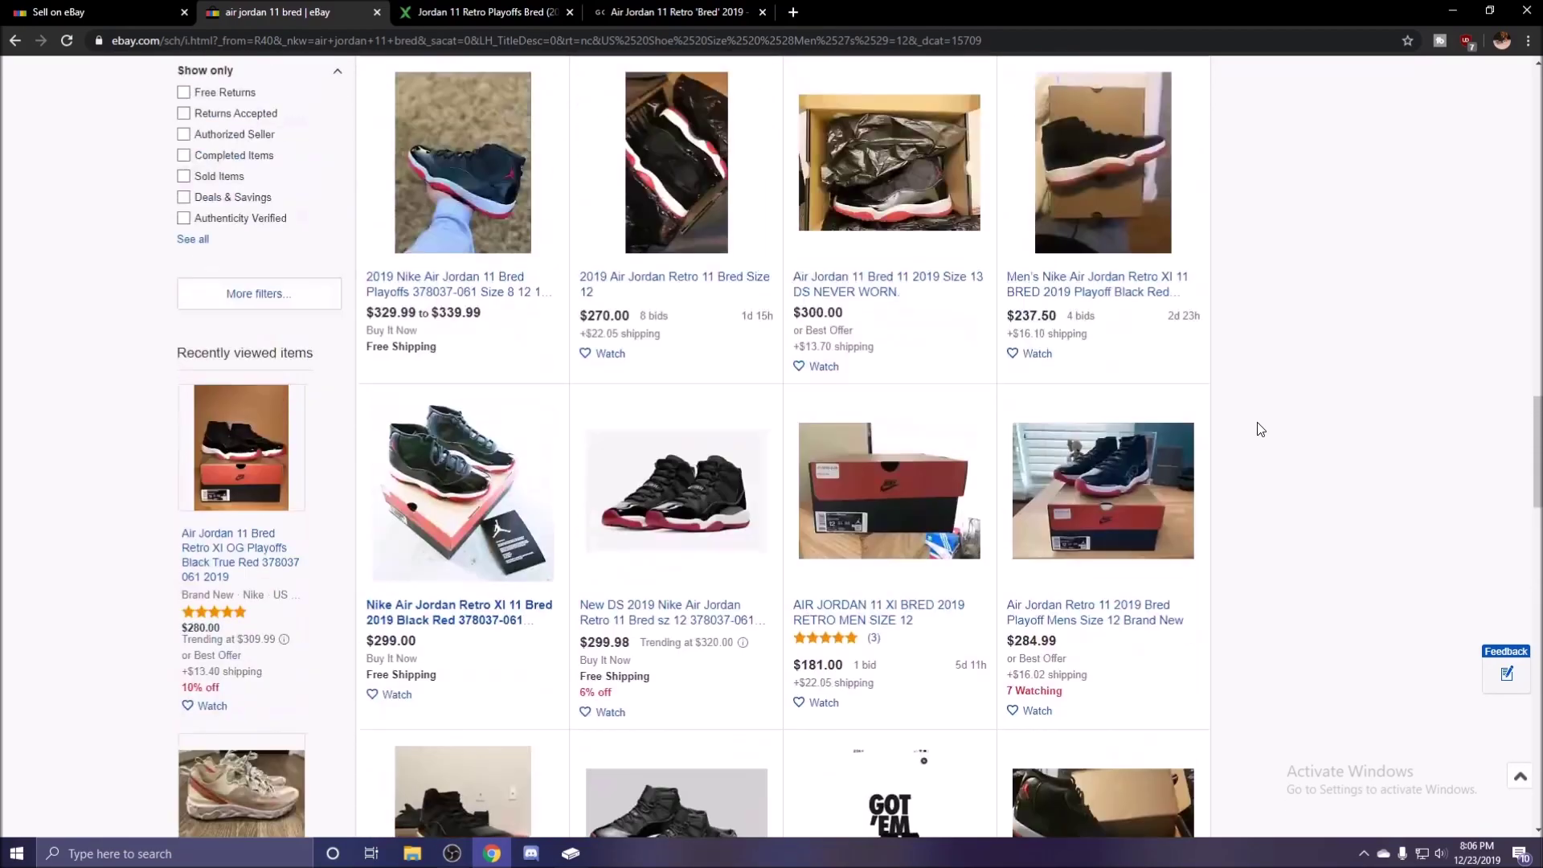
{"action": "scroll", "coordinate": [1260, 427], "scroll_direction": "up", "scroll_amount": 9}
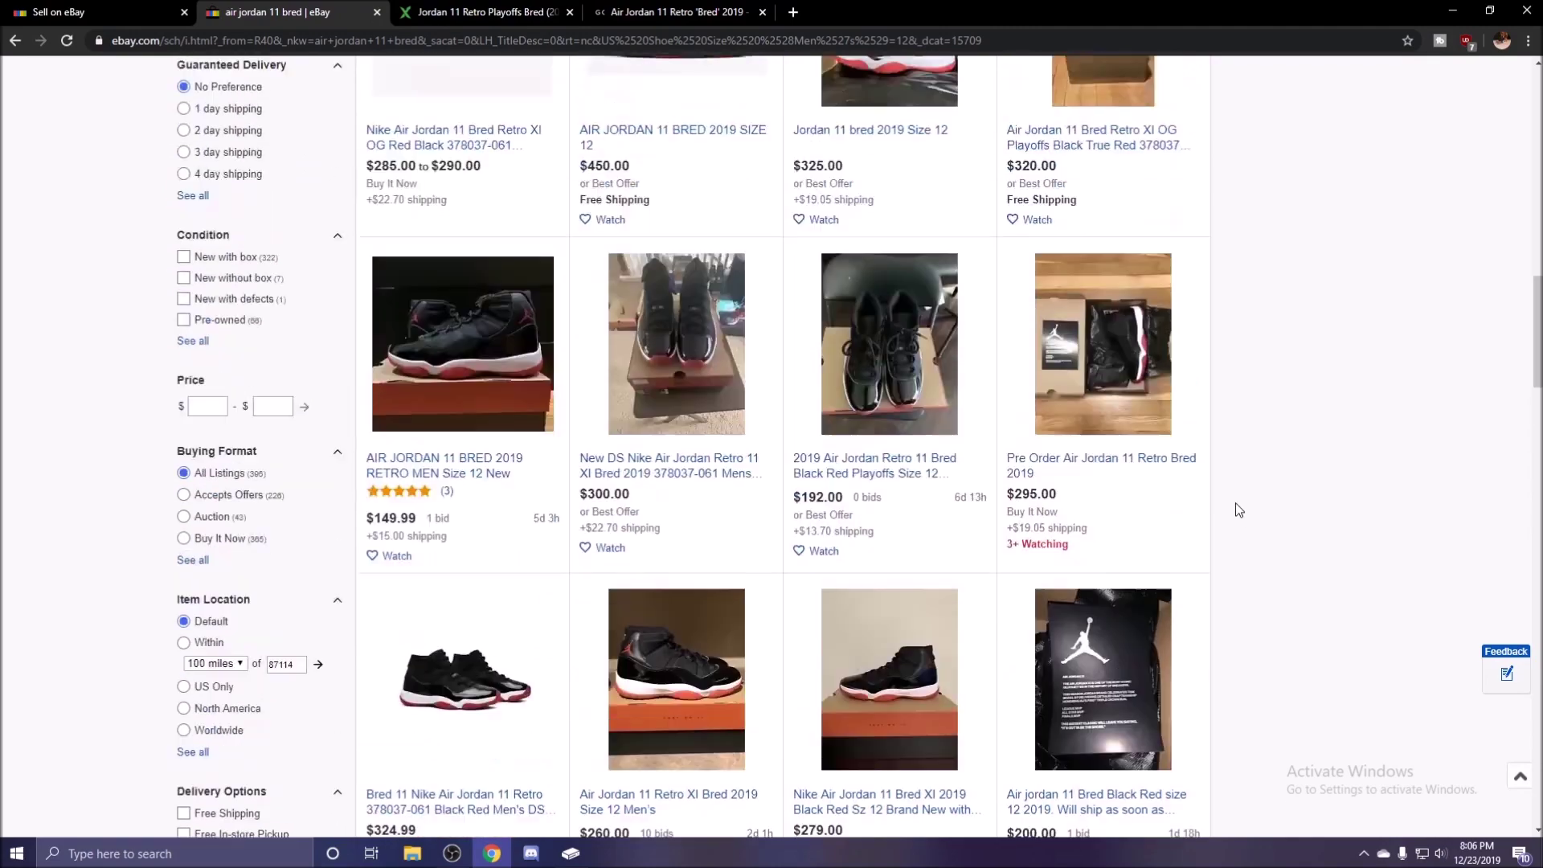
{"action": "scroll", "coordinate": [1011, 371], "scroll_direction": "up", "scroll_amount": 16}
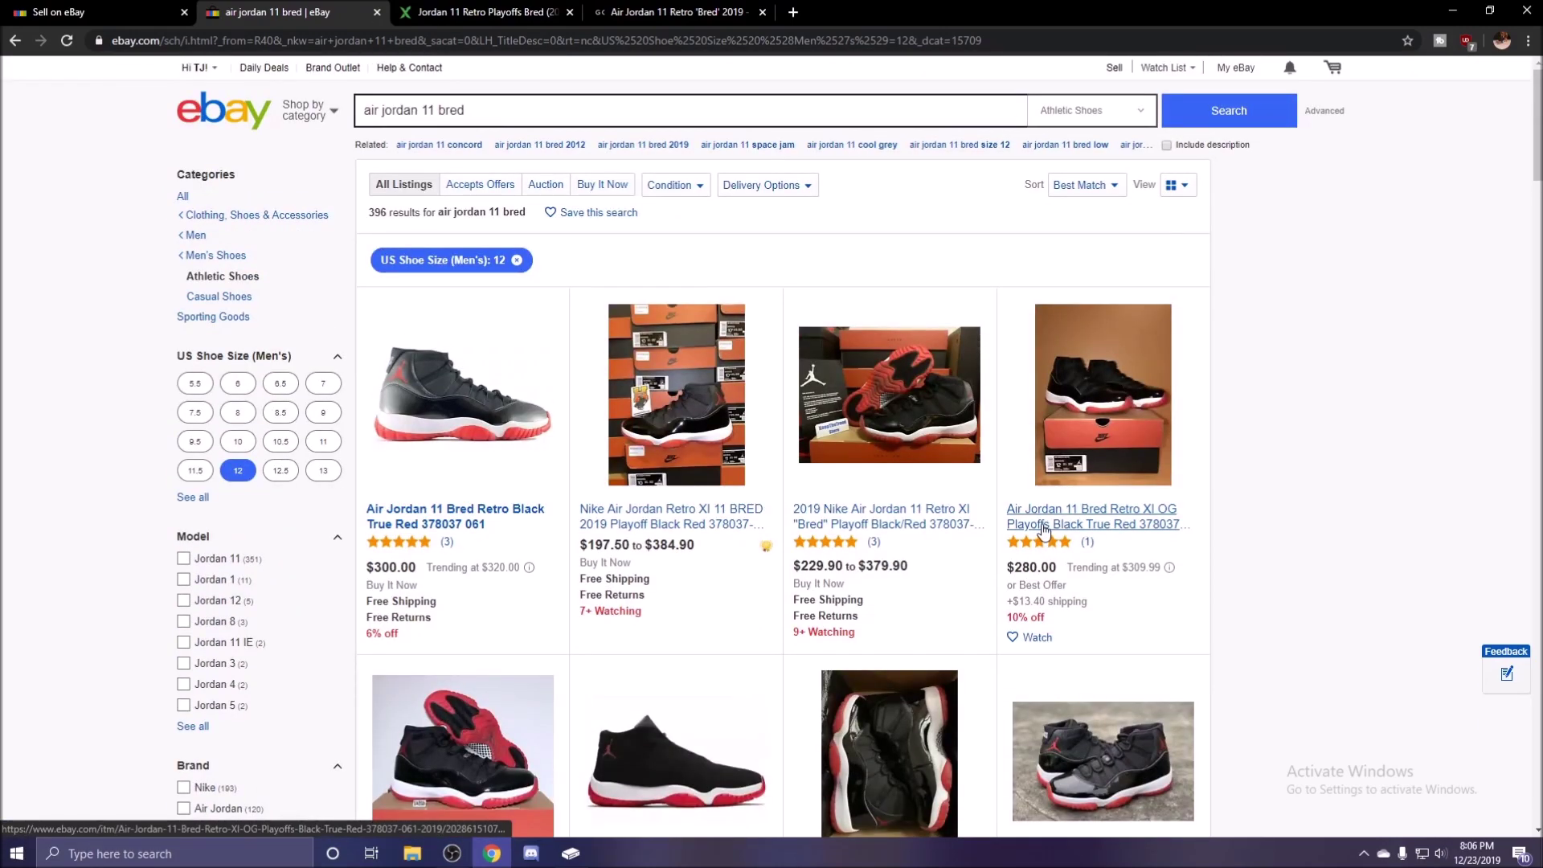
Step: Check the shoe's size 12 price on StockX and its new-condition prices by size on GOAT
{"action": "left_click", "coordinate": [458, 11]}
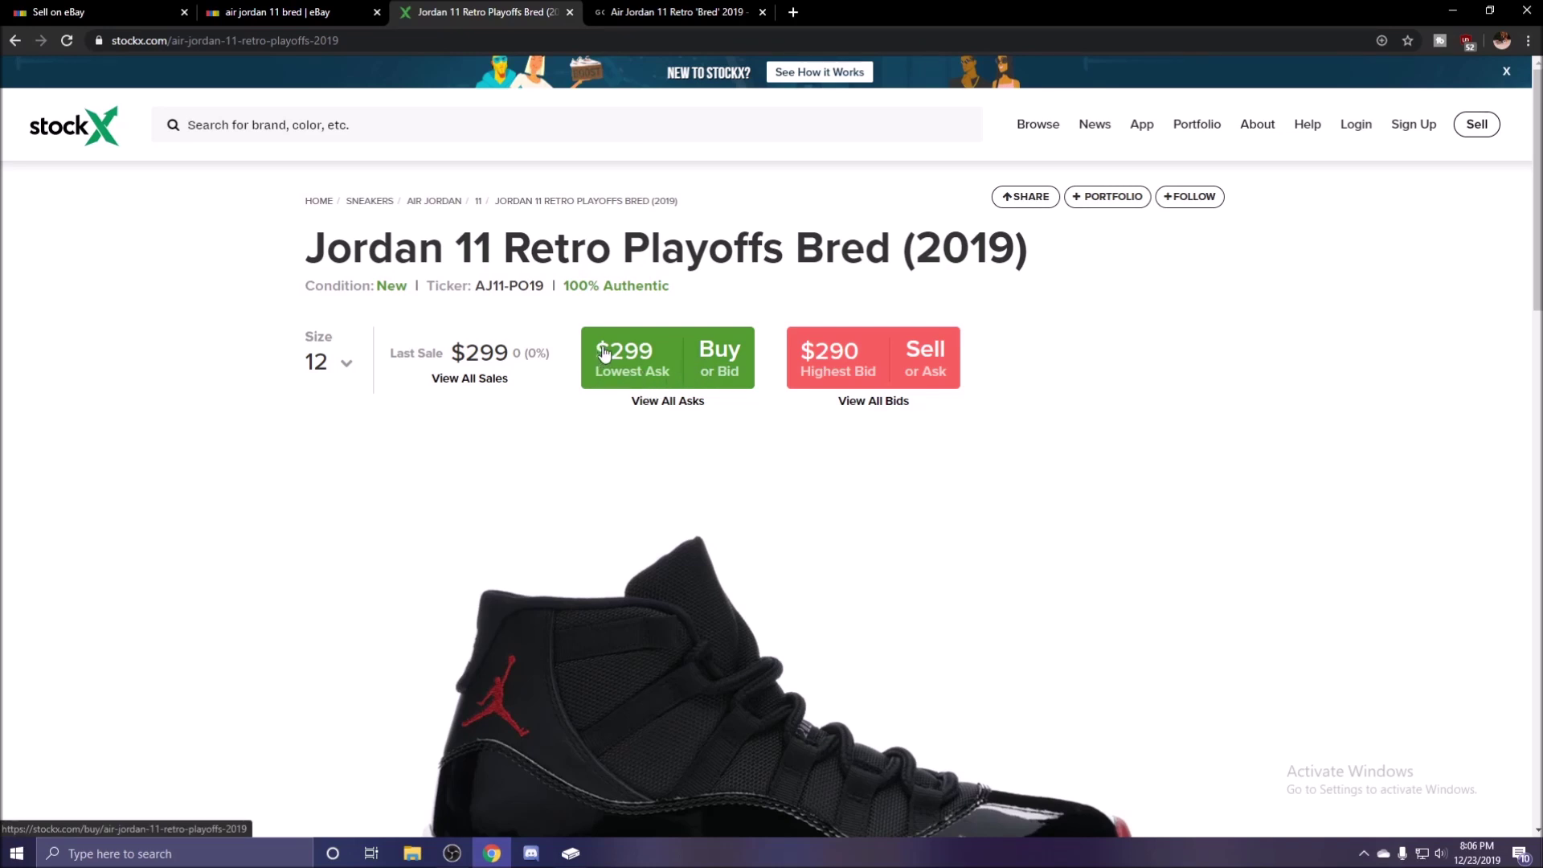
{"action": "left_click", "coordinate": [667, 10]}
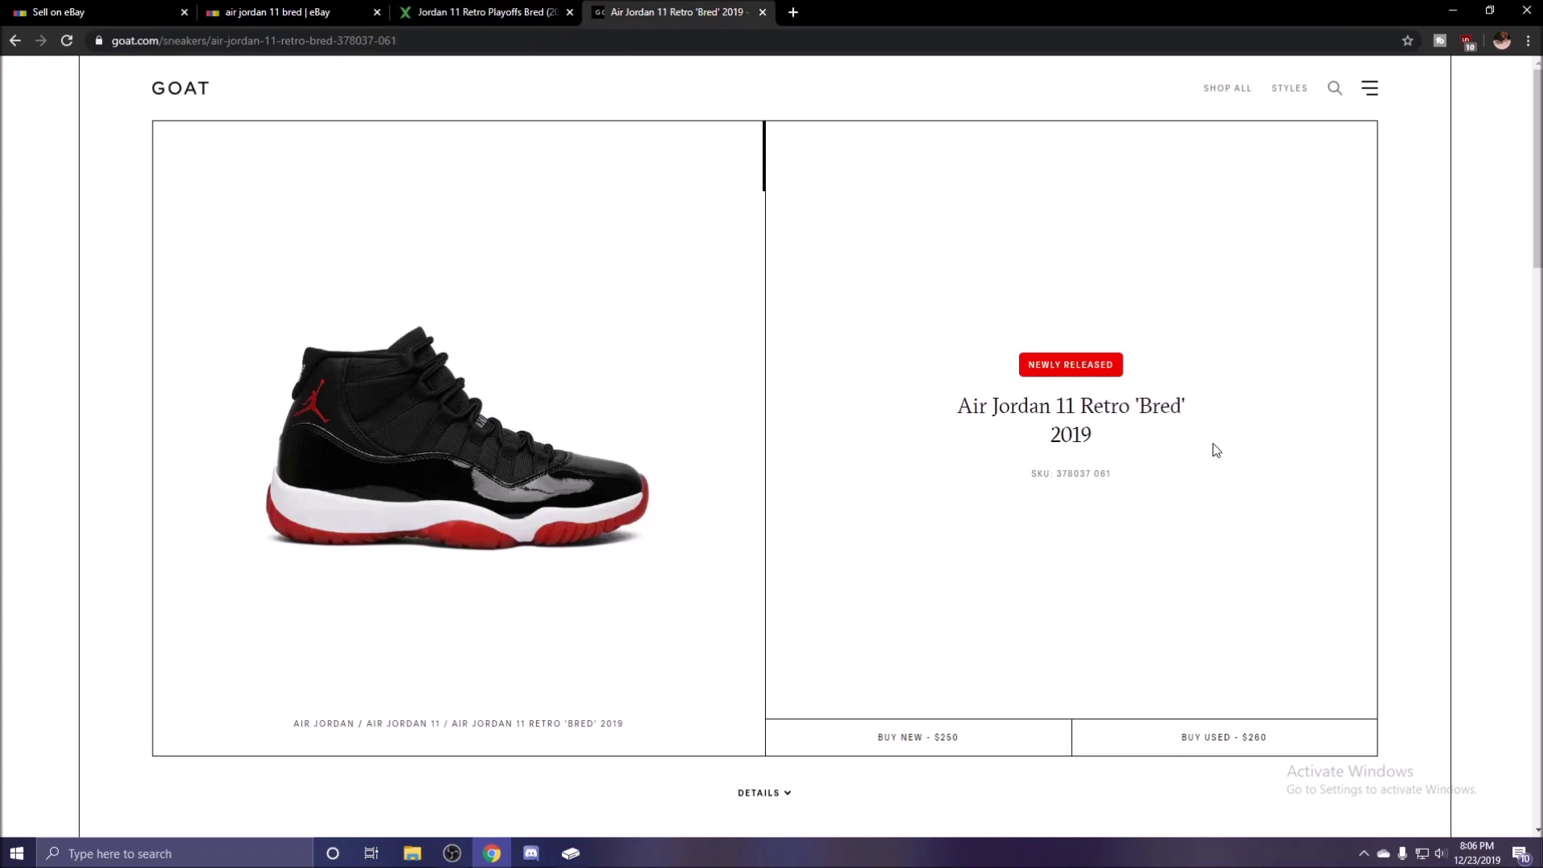
{"action": "left_click", "coordinate": [929, 676]}
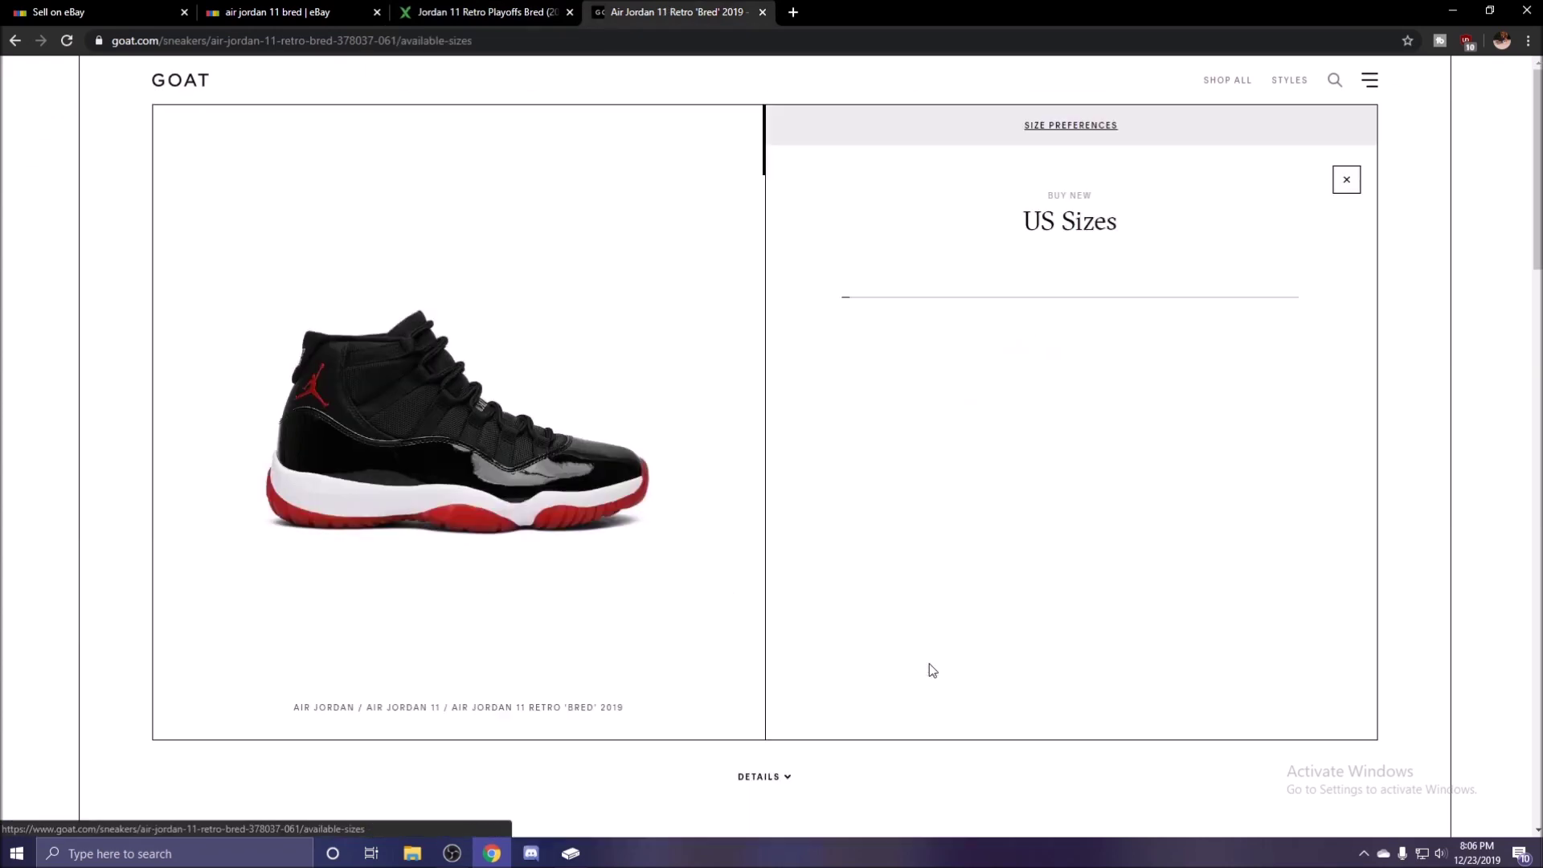
{"action": "scroll", "coordinate": [1011, 369], "scroll_direction": "down", "scroll_amount": 14}
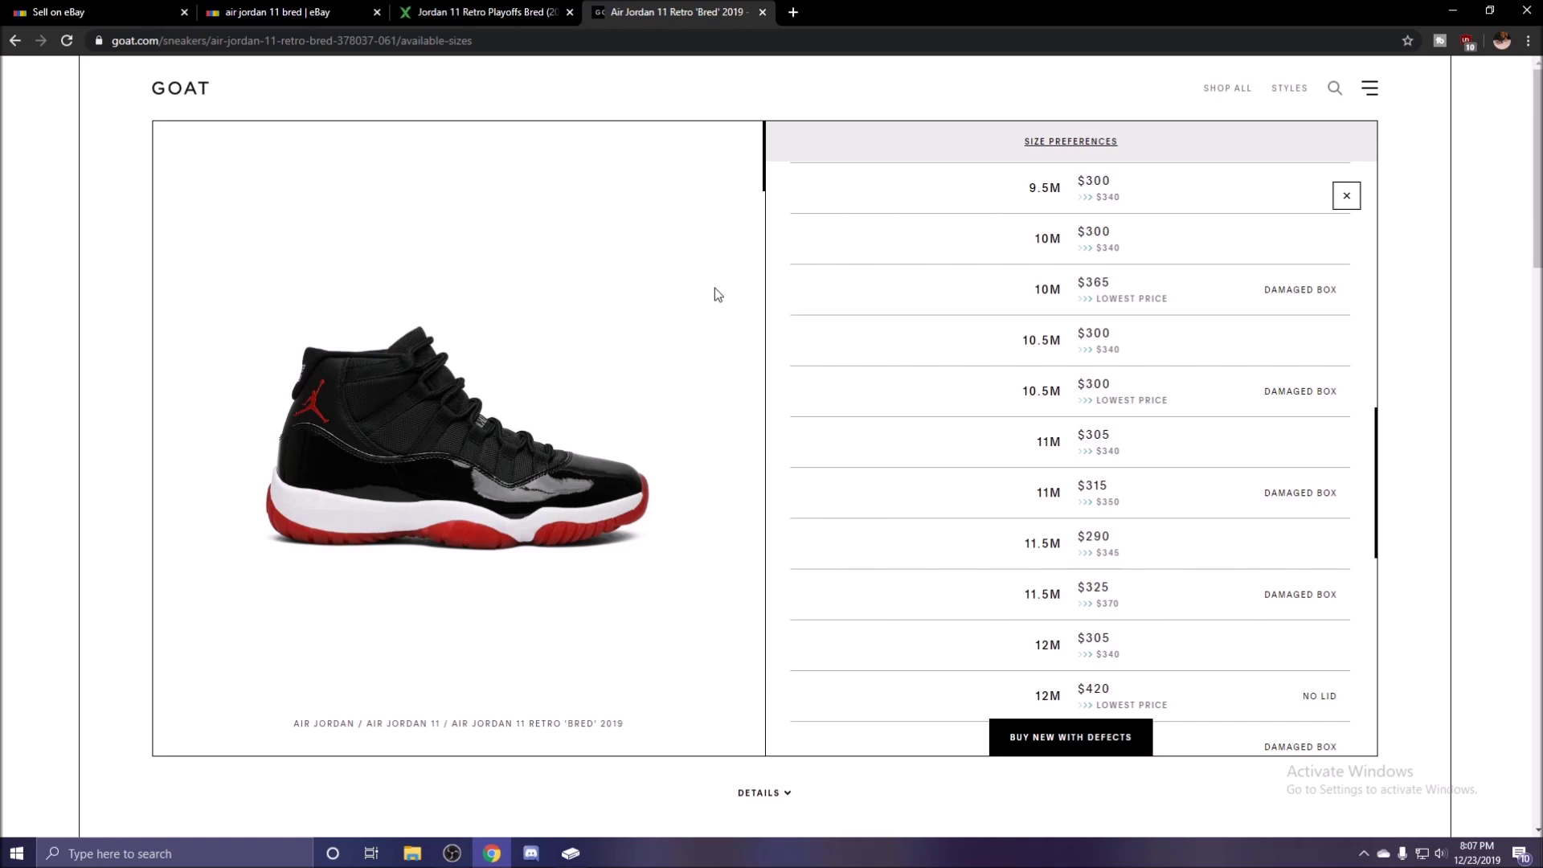
Step: Return to the eBay listing form and set the Buy It Now price to $280.00
{"action": "left_click", "coordinate": [88, 12]}
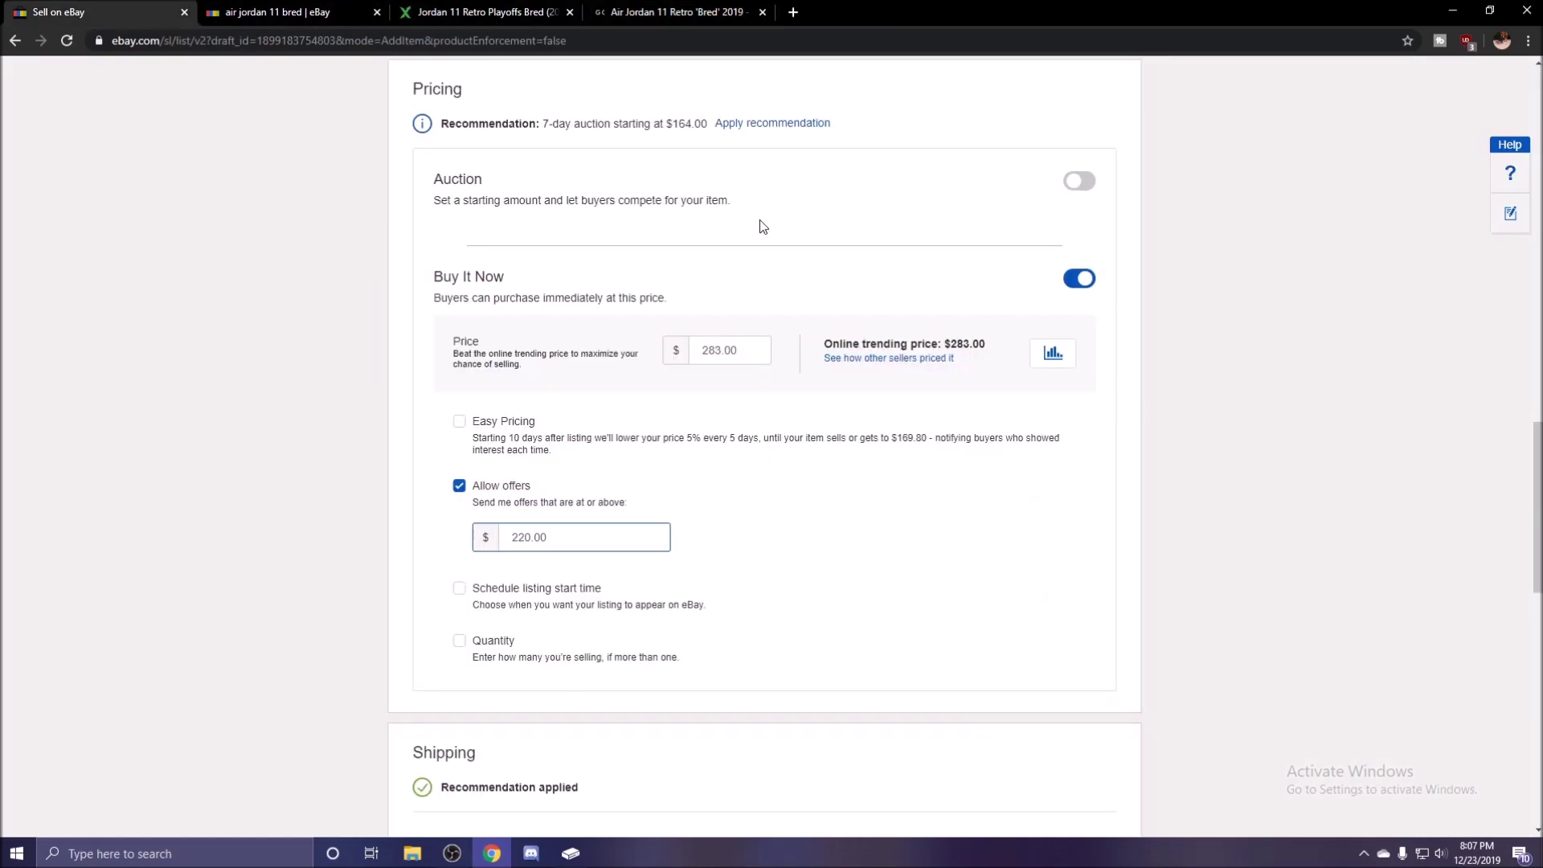
{"action": "double_click", "coordinate": [744, 355]}
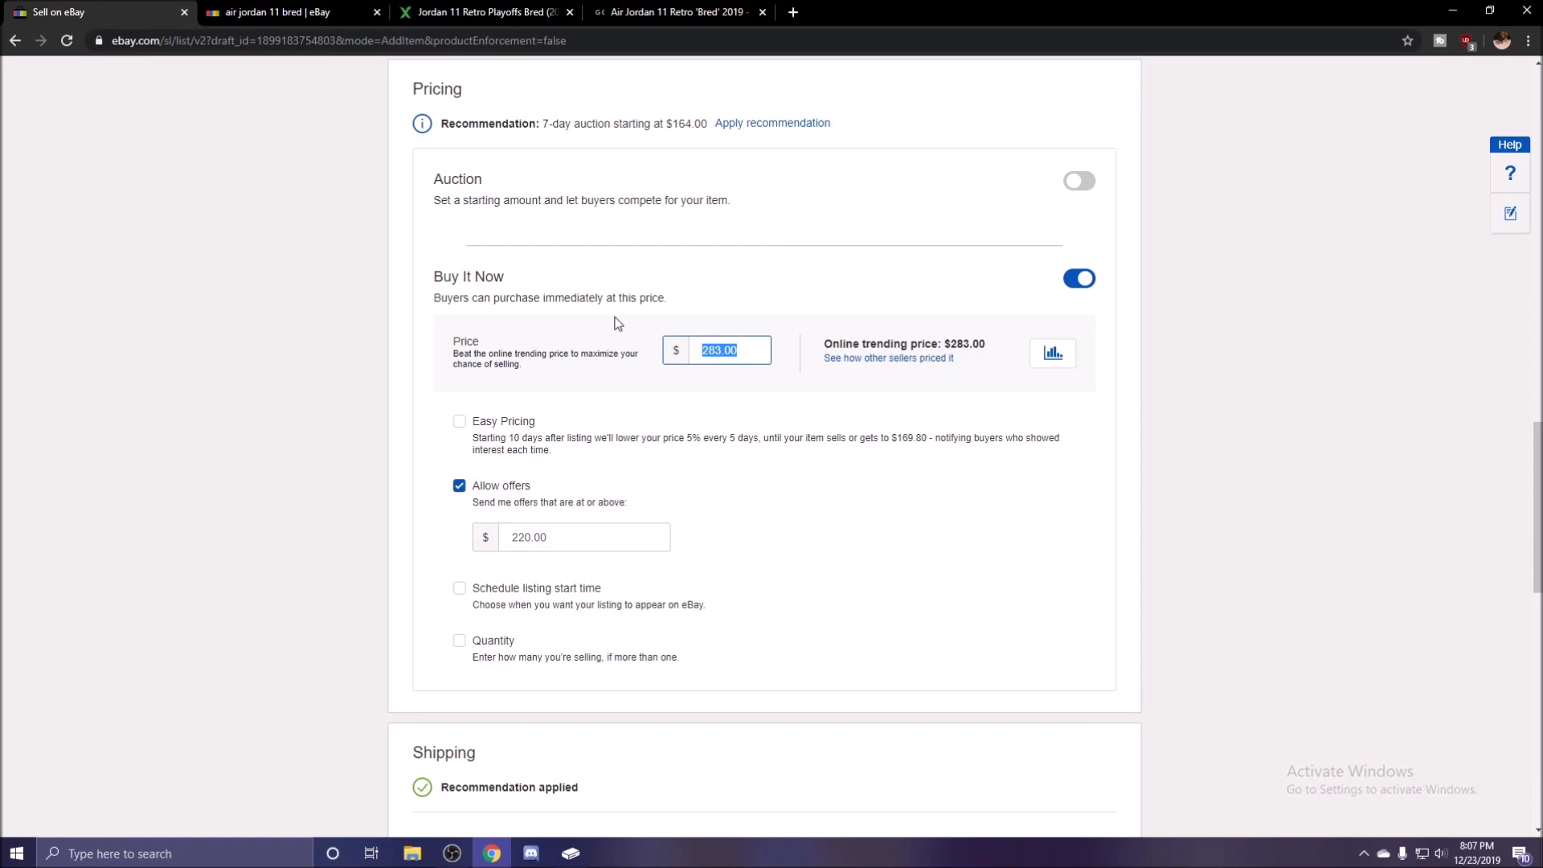
{"action": "key", "text": "BackSpace"}
{"action": "type", "text": "280.00"}
Step: Review the shipping section, try marking the package details as unknown and switch that option back off
{"action": "scroll", "coordinate": [639, 345], "scroll_direction": "down", "scroll_amount": 6}
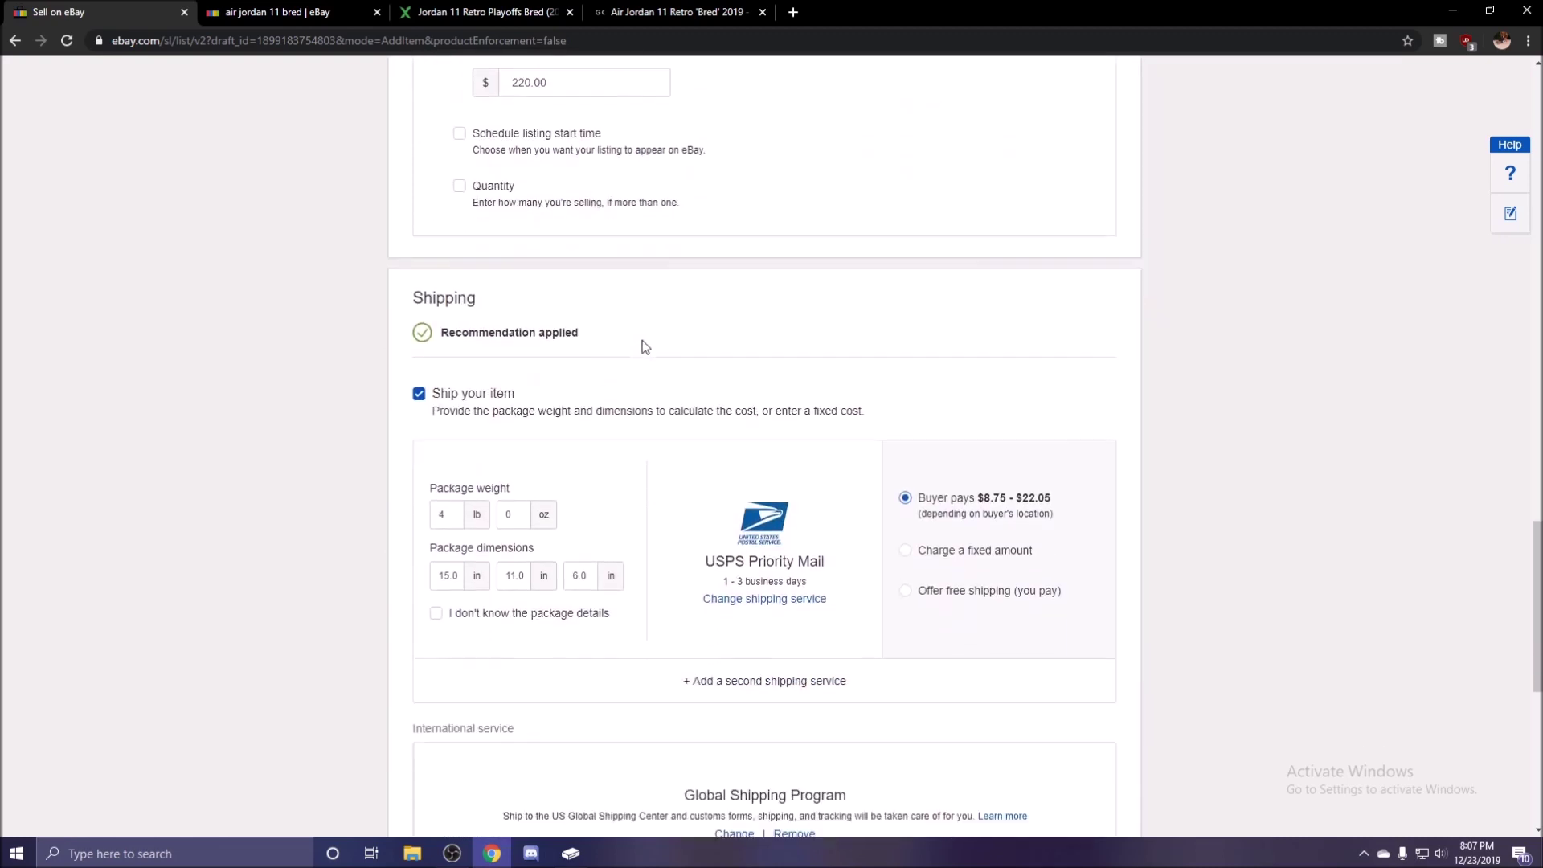
{"action": "scroll", "coordinate": [643, 345], "scroll_direction": "down", "scroll_amount": 6}
{"action": "scroll", "coordinate": [643, 345], "scroll_direction": "up", "scroll_amount": 6}
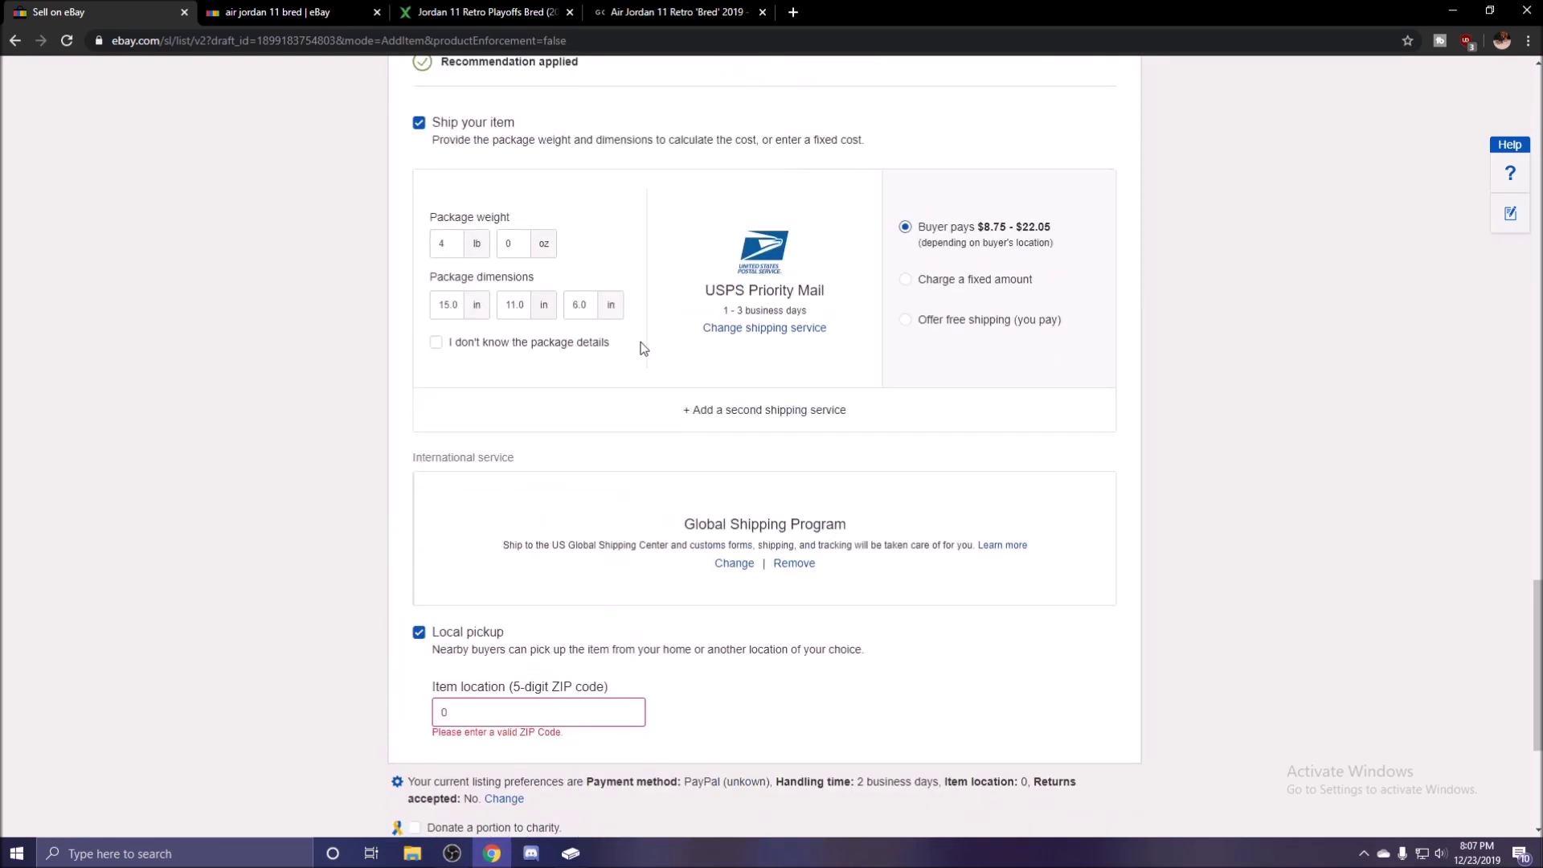
{"action": "scroll", "coordinate": [645, 348], "scroll_direction": "down", "scroll_amount": 3}
{"action": "left_click", "coordinate": [435, 344]}
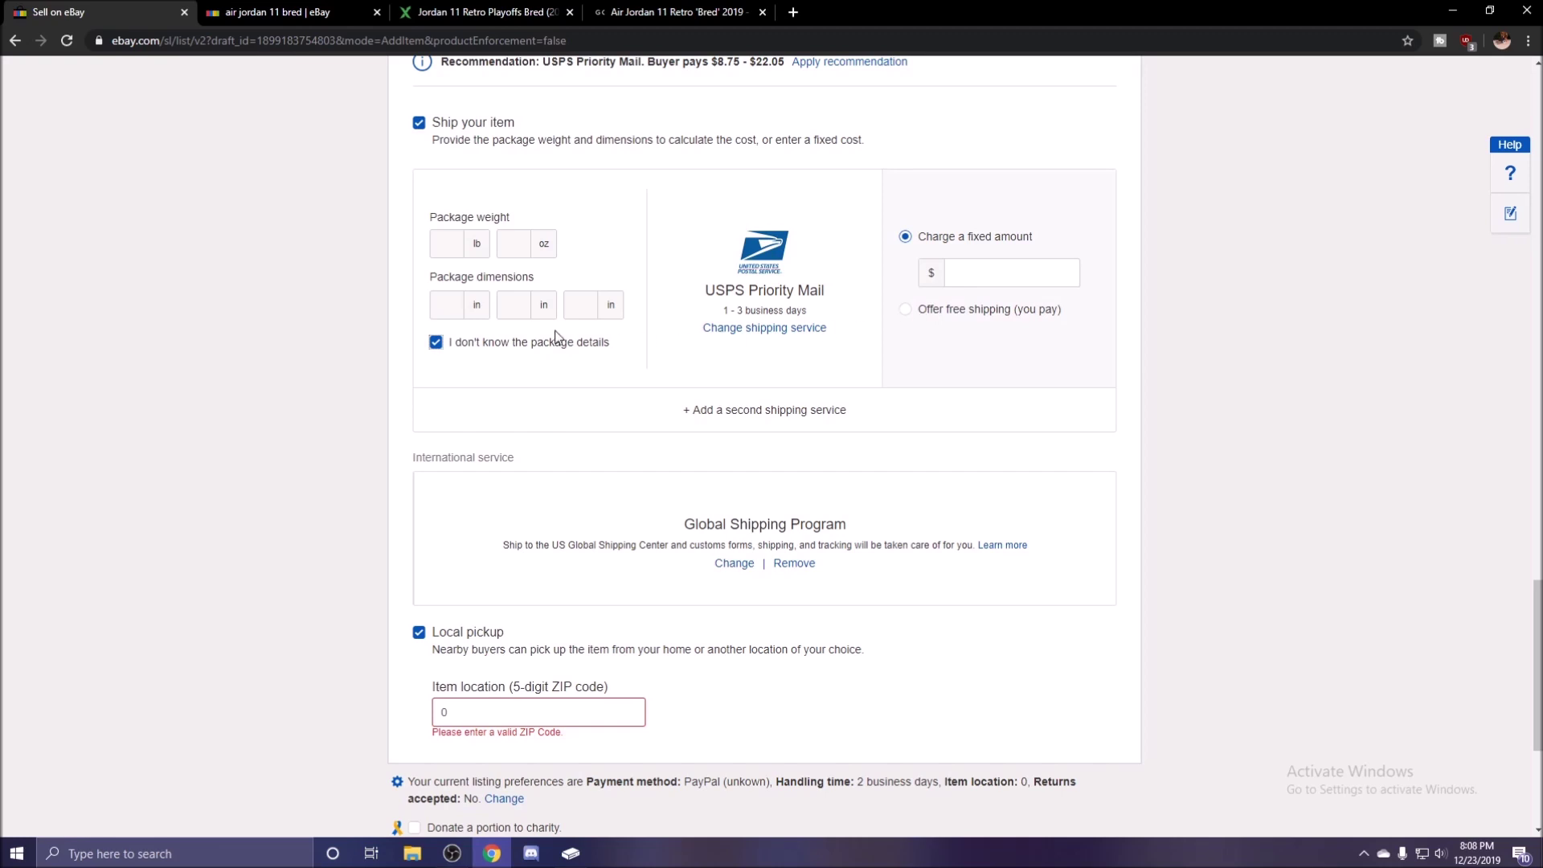
{"action": "left_click", "coordinate": [443, 345]}
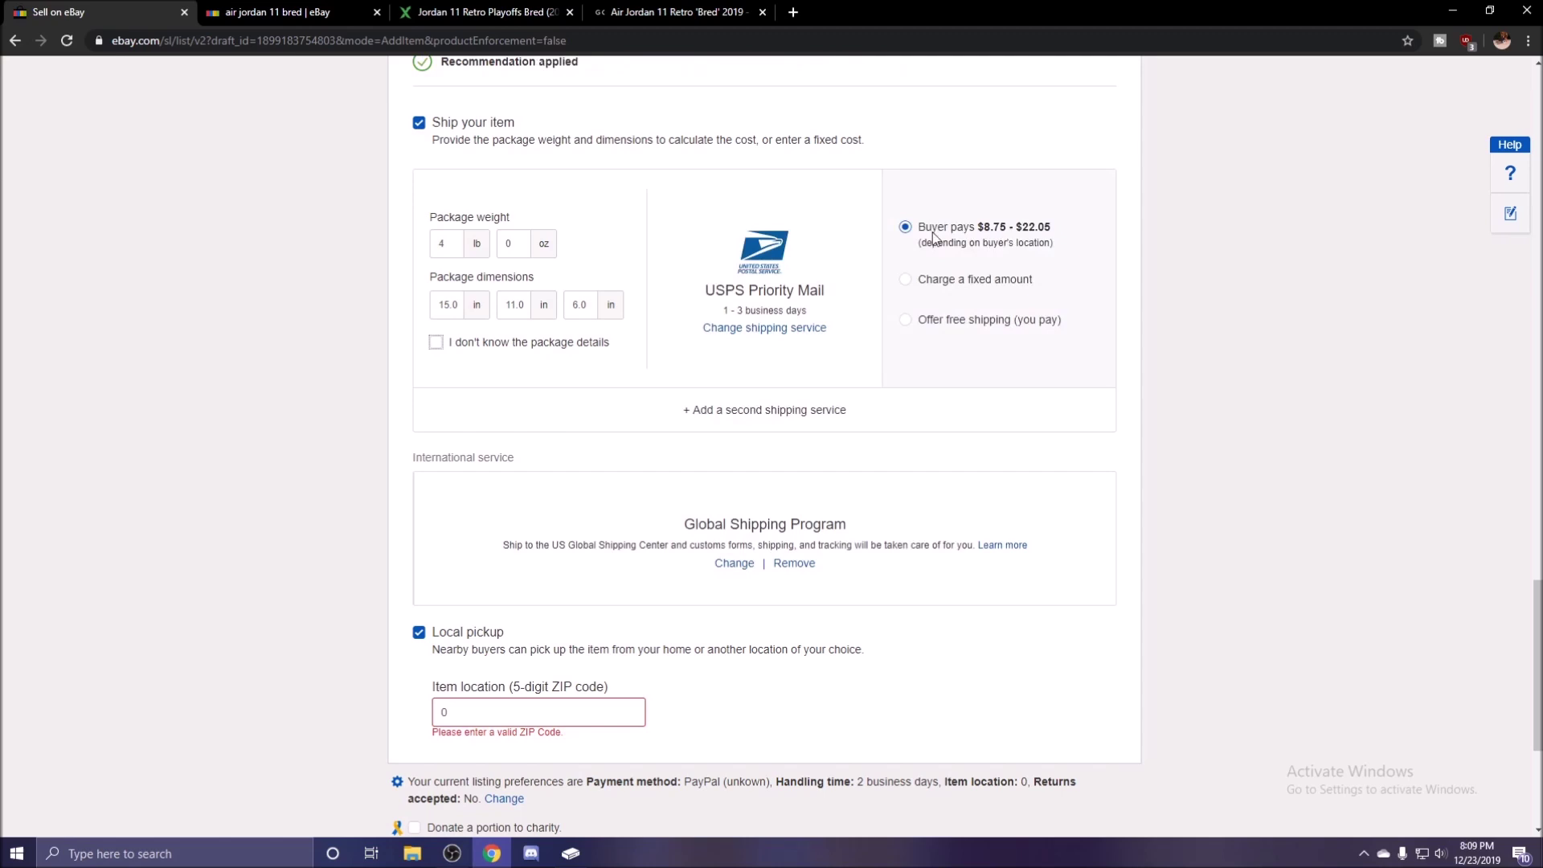
Step: Turn off local pickup for the listing
{"action": "scroll", "coordinate": [1012, 229], "scroll_direction": "down", "scroll_amount": 4}
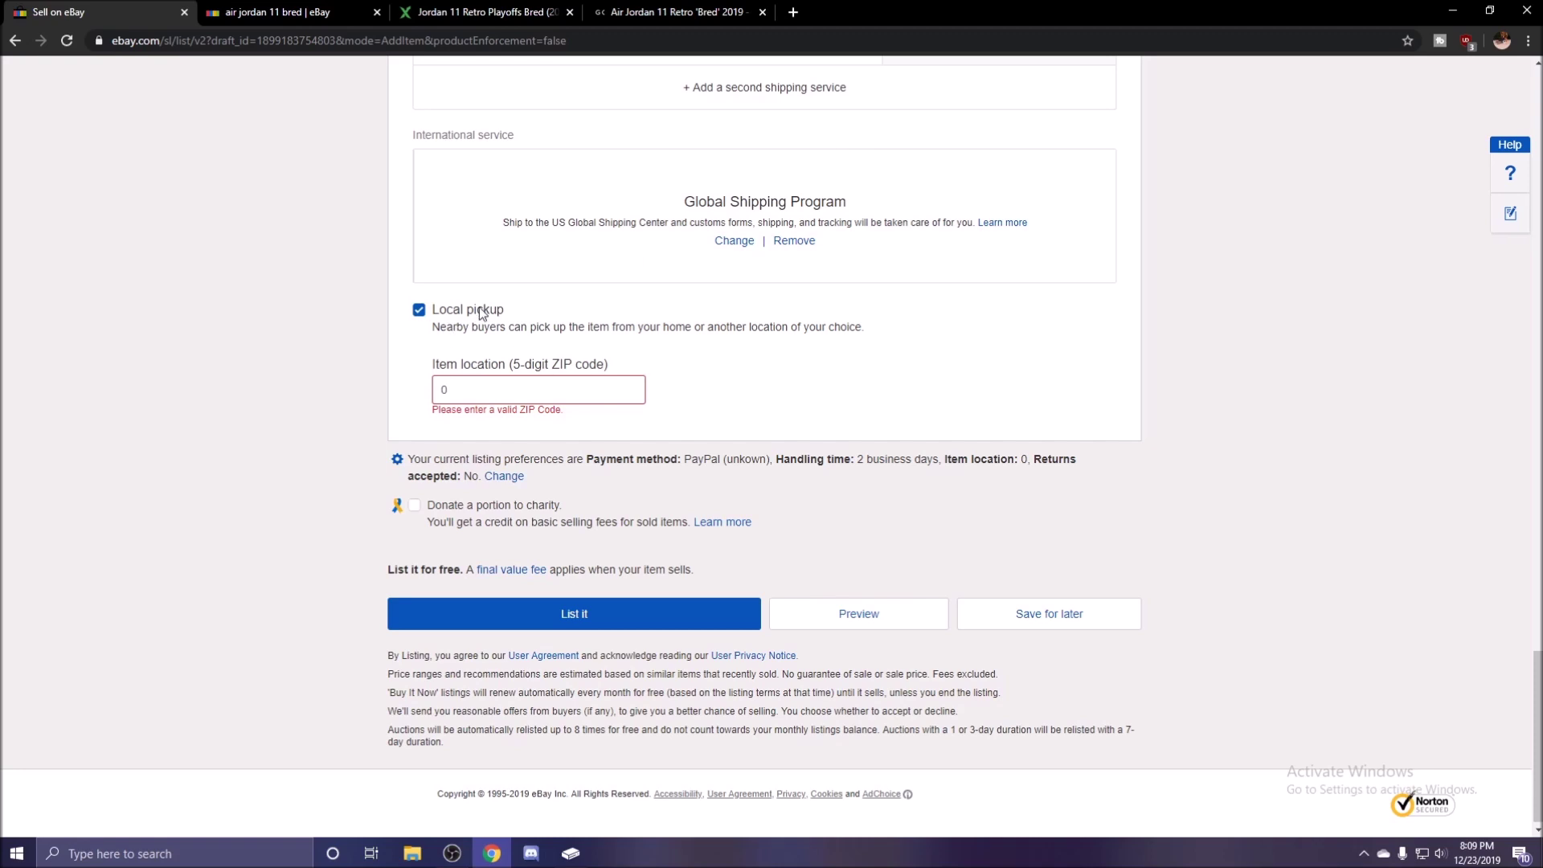
{"action": "left_click", "coordinate": [419, 310]}
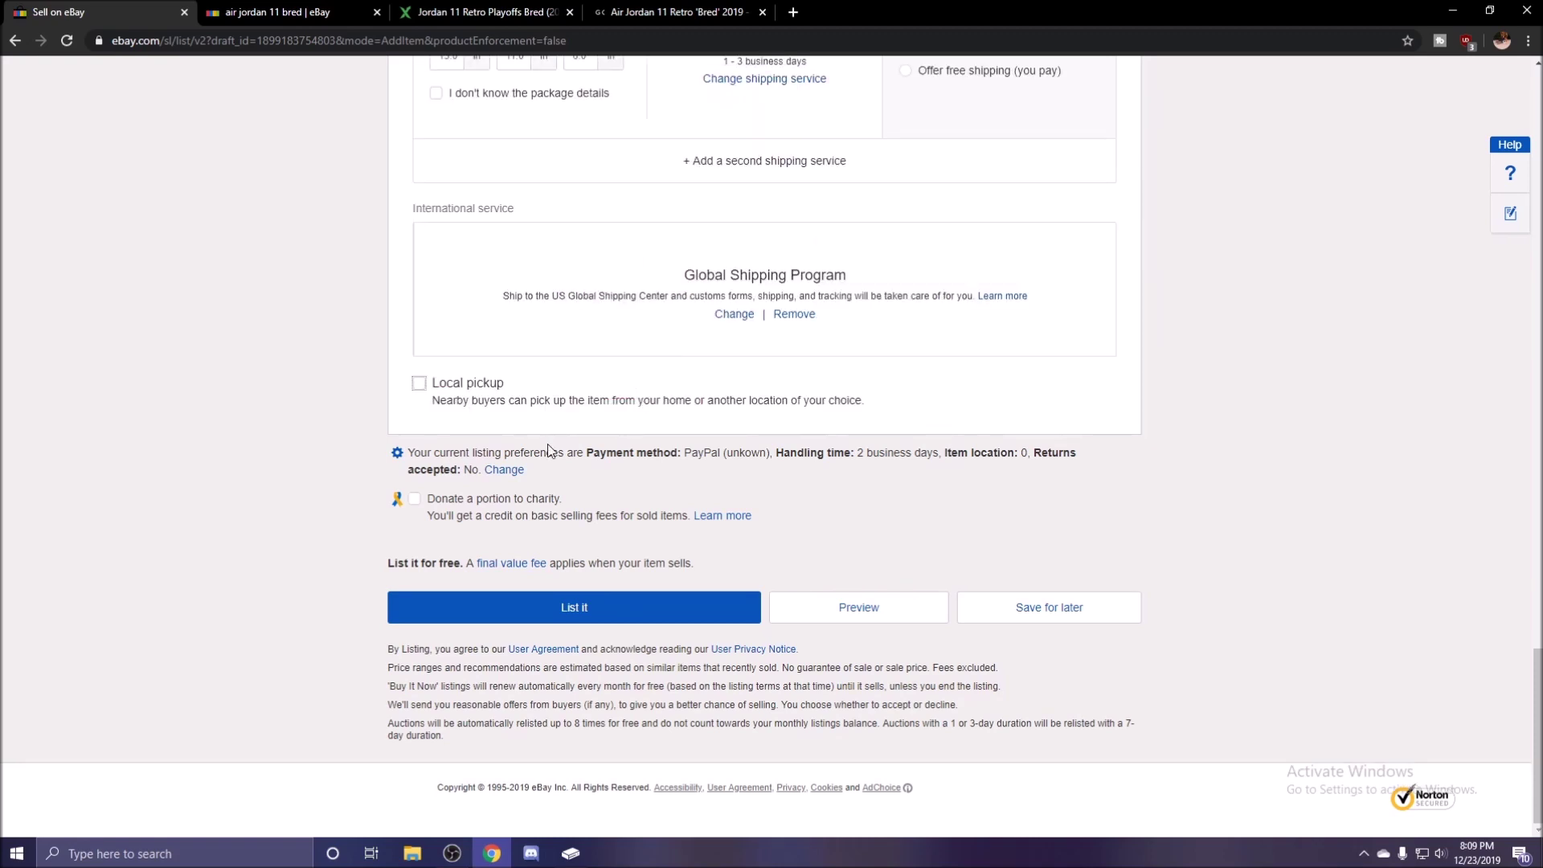
Step: Look at the handling time choices in the listing preferences, close the dialog and highlight the final value fee note
{"action": "left_click", "coordinate": [506, 469]}
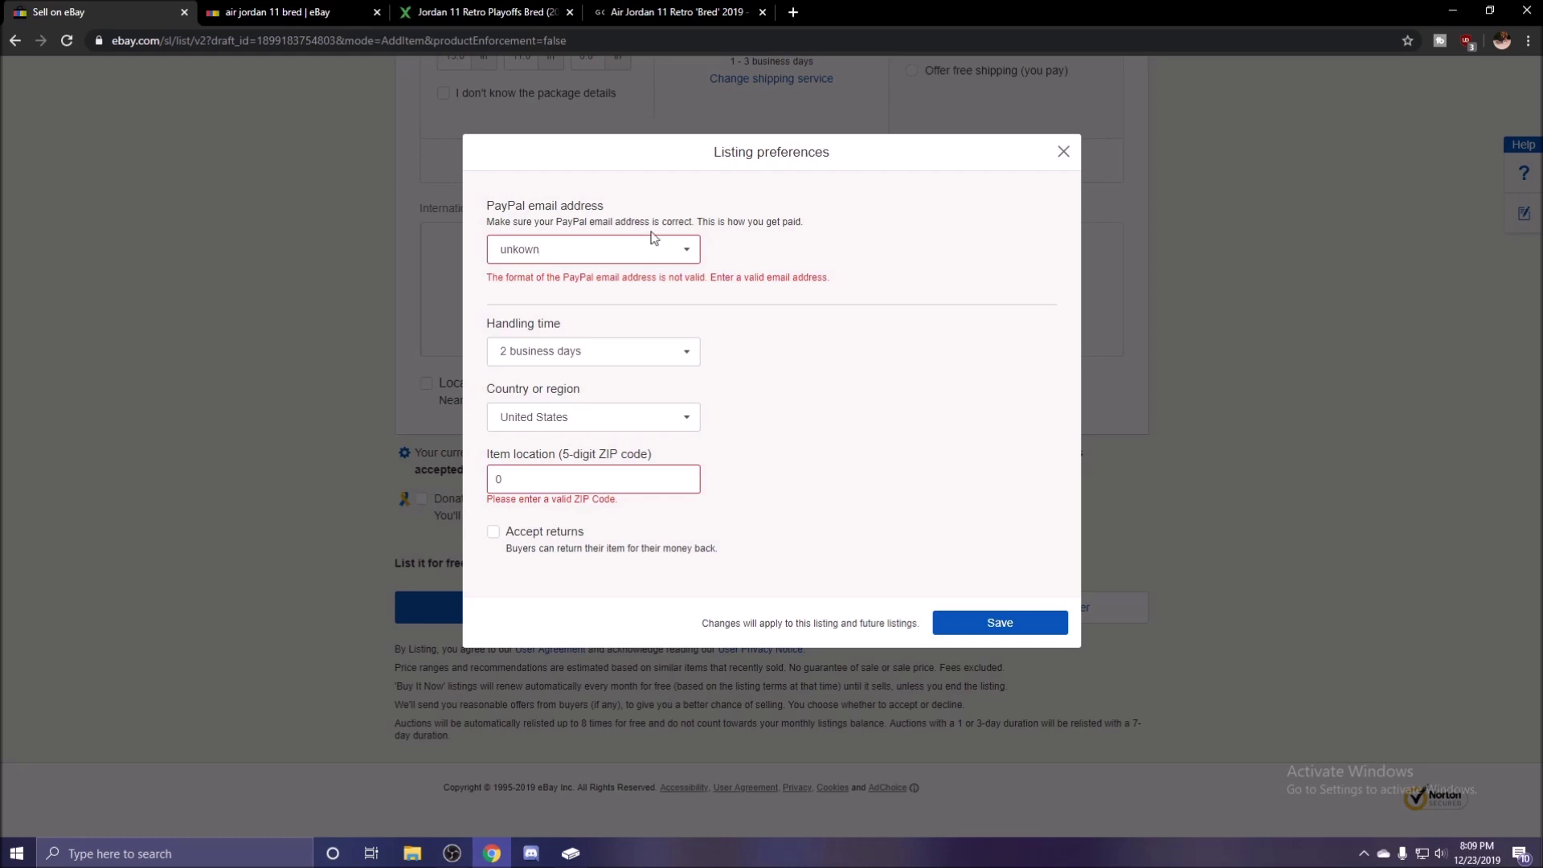
{"action": "left_click", "coordinate": [667, 352]}
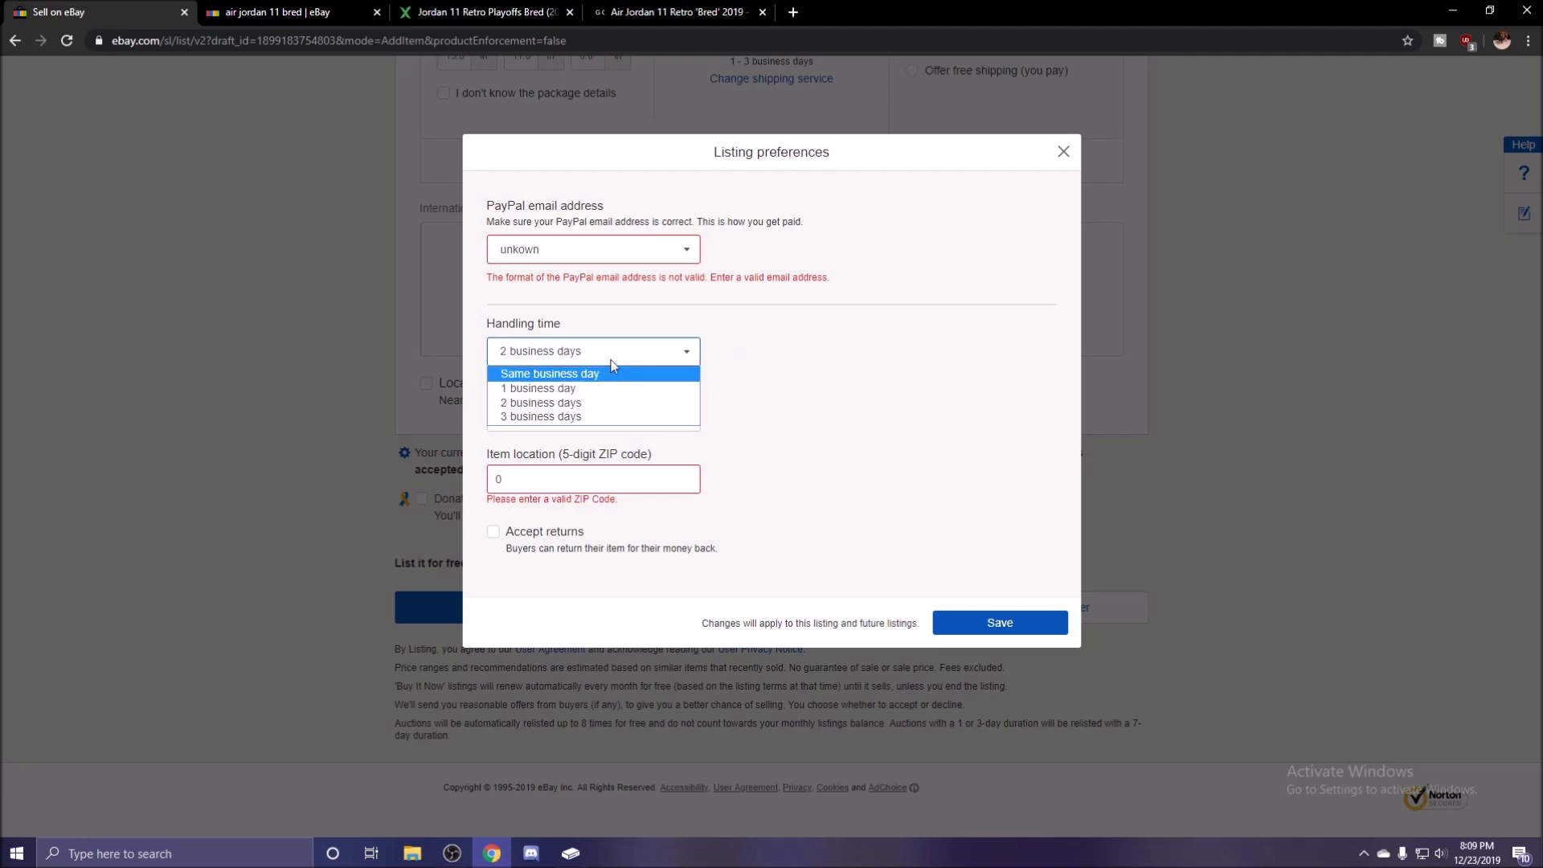
{"action": "left_click", "coordinate": [978, 358]}
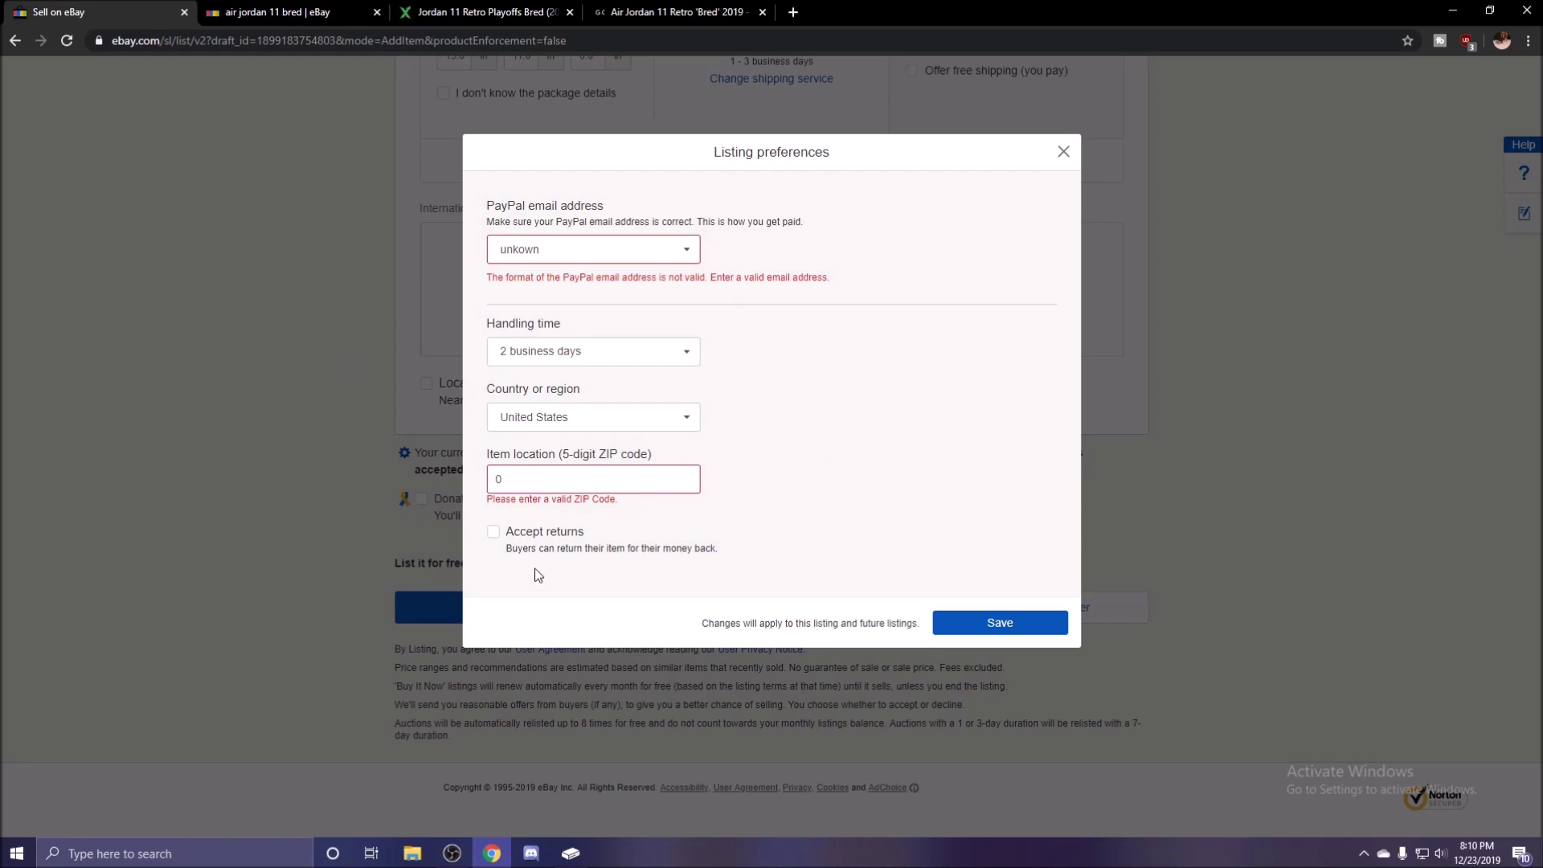
{"action": "left_click", "coordinate": [353, 584]}
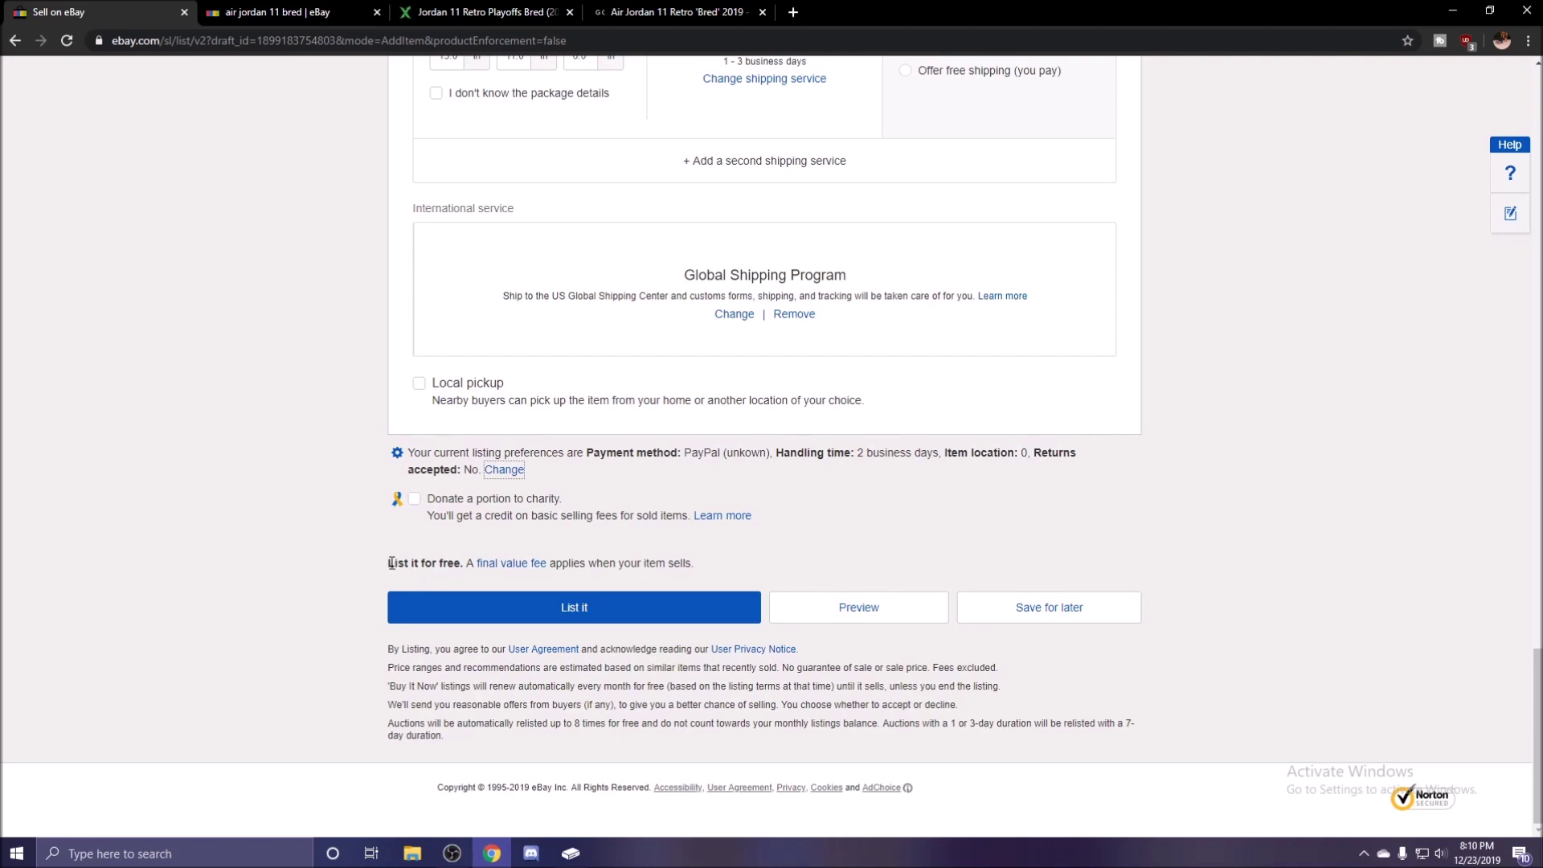
{"action": "left_click_drag", "start_coordinate": [388, 562], "coordinate": [707, 588]}
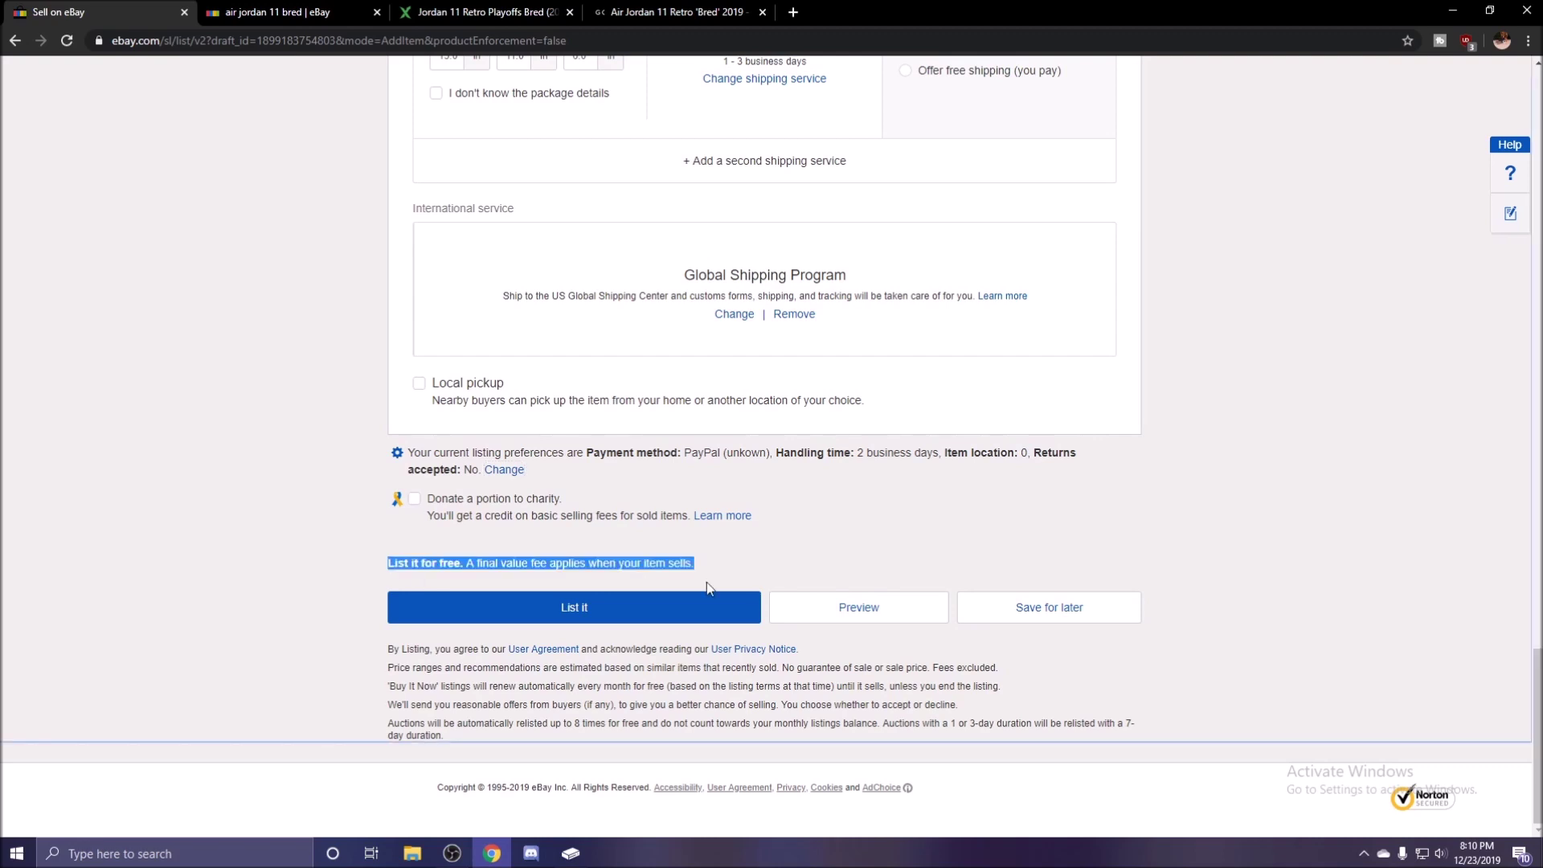